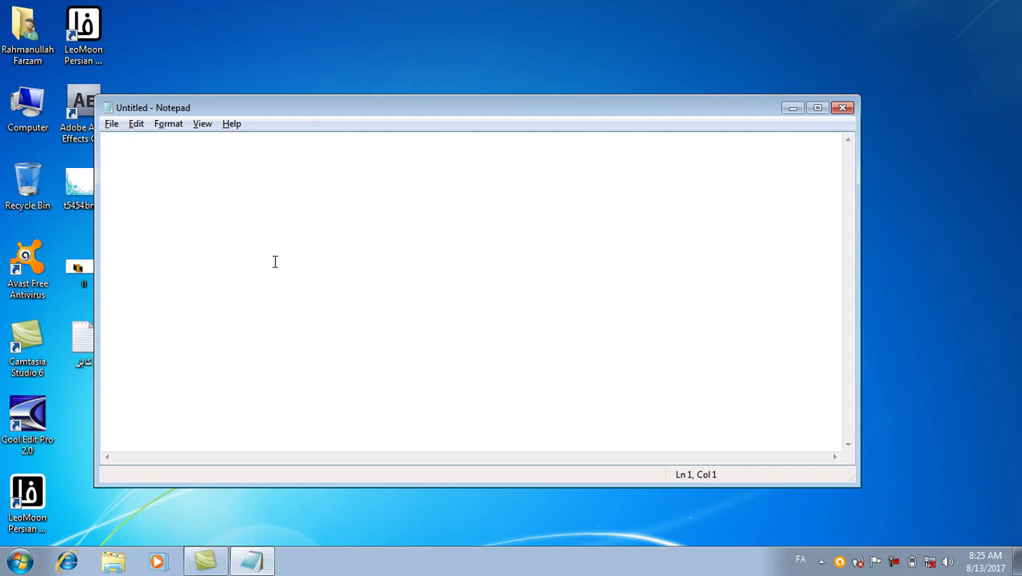
- Enter the sample text fhghriugrhguirhgurhugrhguhr in the blank note
{"action": "type", "text": "fhghriugrhguirhgurhug"}
{"action": "type", "text": "rhguhr"}
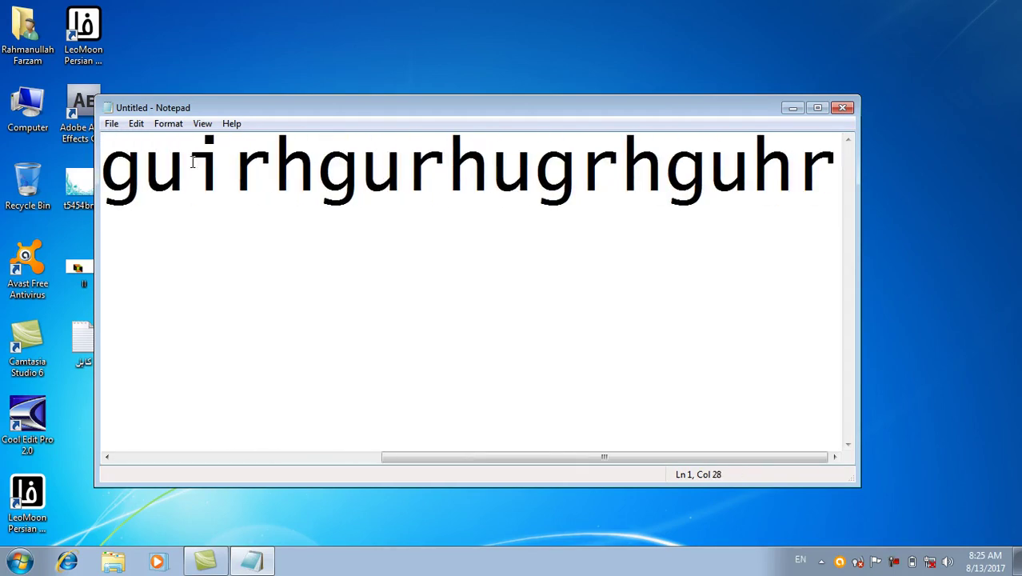
{"action": "left_click", "coordinate": [111, 125]}
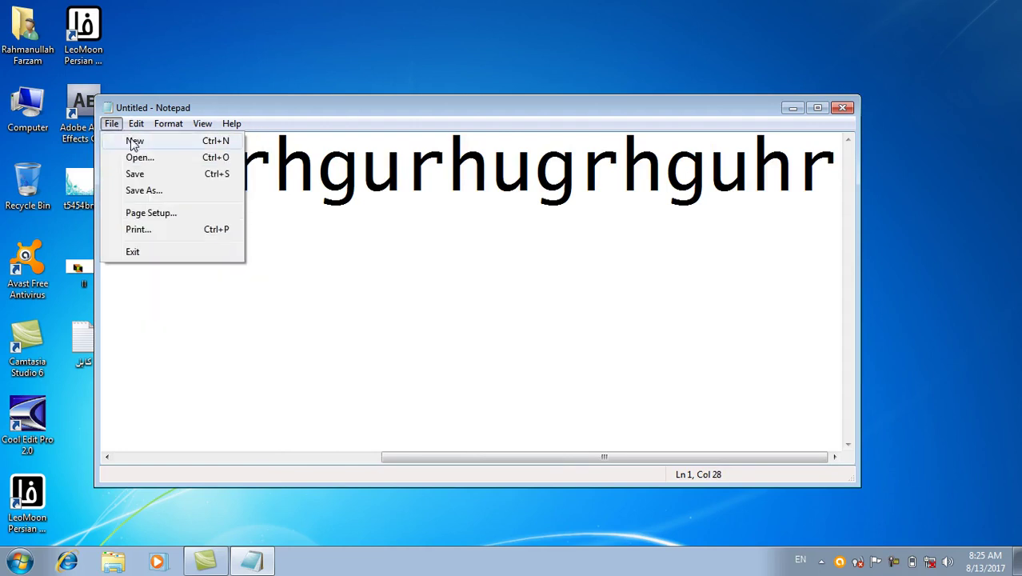
{"action": "left_click", "coordinate": [290, 326]}
- Search the computer's programs for osk, open the on-screen keyboard and place it over the lower part of the note window
{"action": "left_click", "coordinate": [24, 563]}
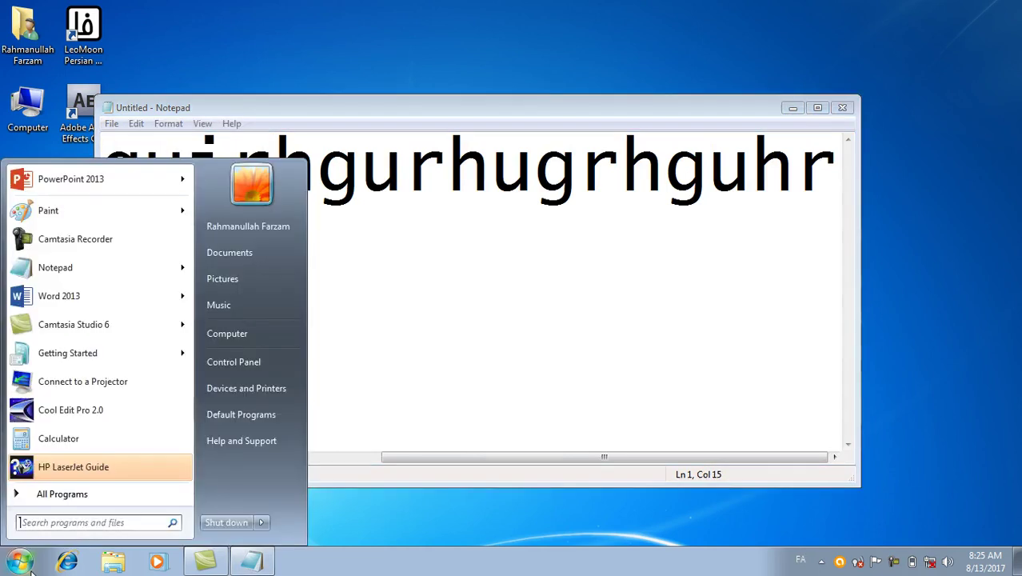
{"action": "type", "text": "خس"}
{"action": "key", "text": "BackSpace"}
{"action": "key", "text": "BackSpace"}
{"action": "key", "text": "alt+shift"}
{"action": "type", "text": "osk"}
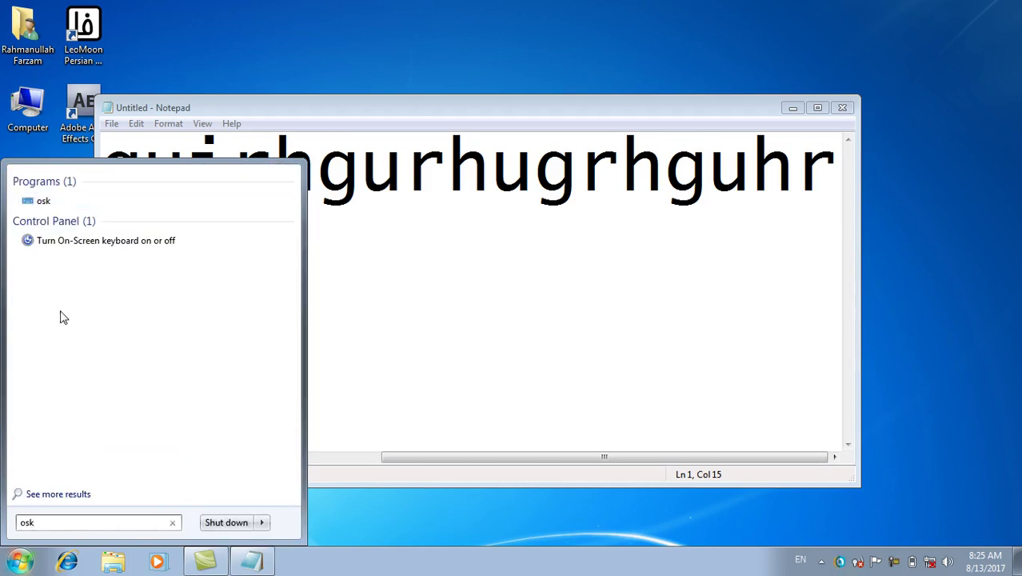
{"action": "left_click", "coordinate": [48, 202]}
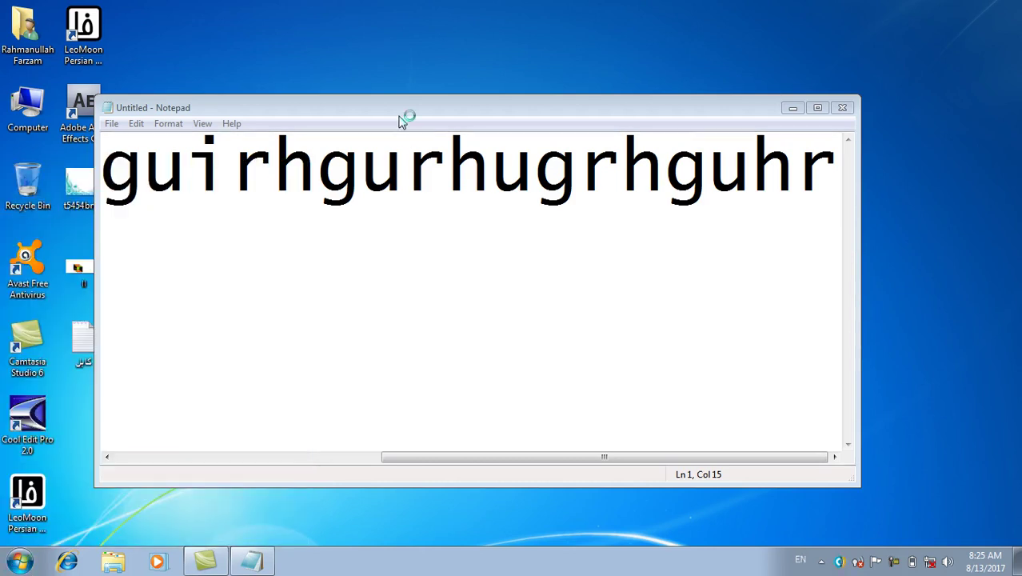
{"action": "left_click_drag", "start_coordinate": [383, 93], "coordinate": [433, 334]}
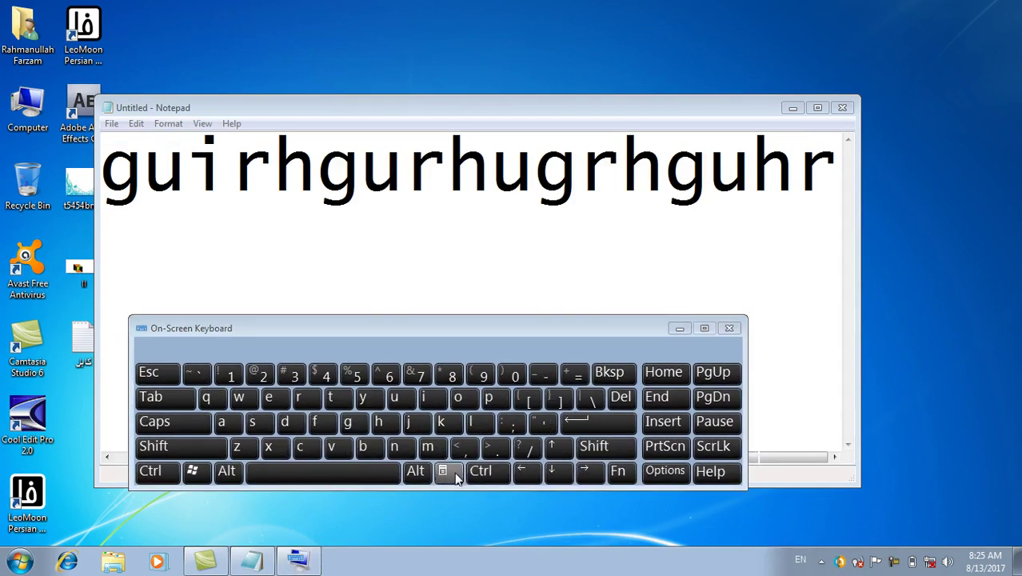
- Try modifier-key combinations, including the new-document shortcut, on the on-screen keyboard
{"action": "left_click", "coordinate": [415, 470]}
{"action": "left_click", "coordinate": [591, 448]}
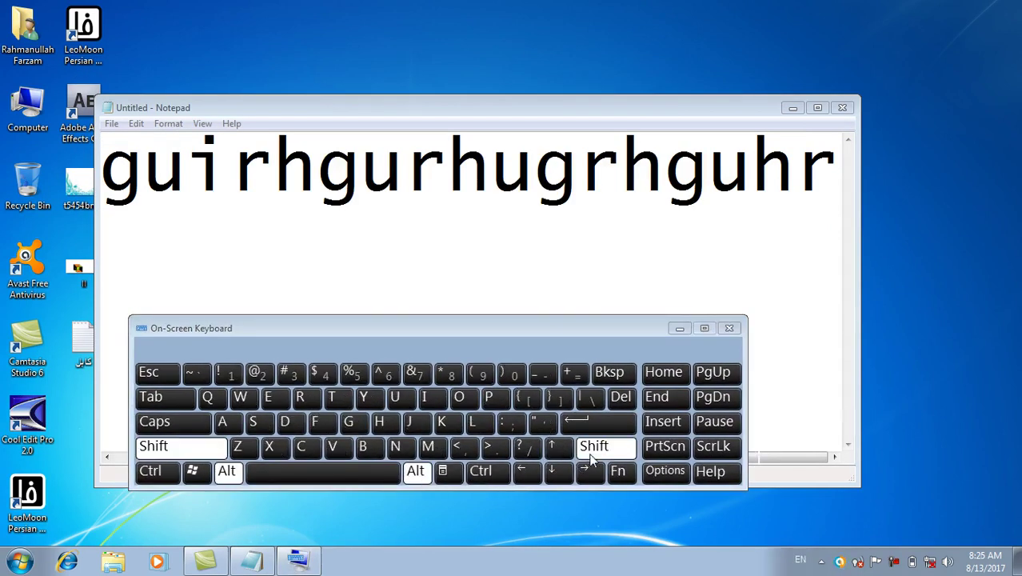
{"action": "left_click", "coordinate": [155, 472]}
{"action": "left_click", "coordinate": [196, 449]}
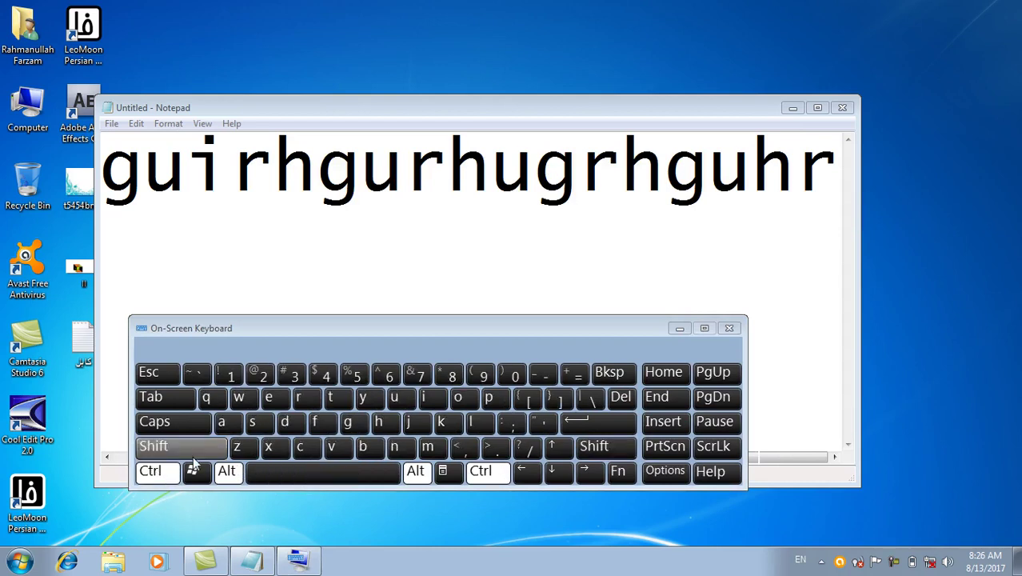
{"action": "left_click", "coordinate": [227, 470]}
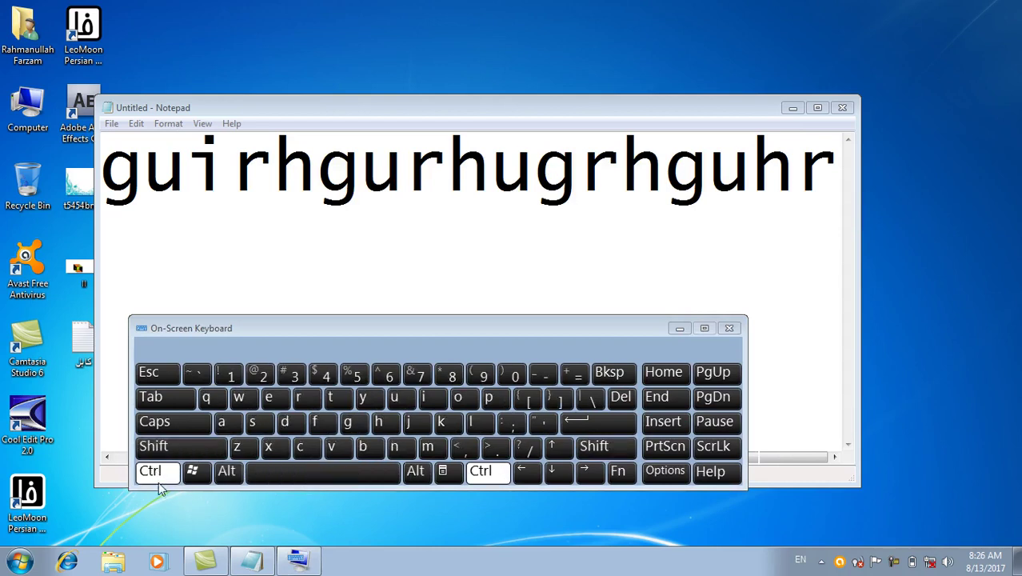
{"action": "left_click", "coordinate": [396, 452]}
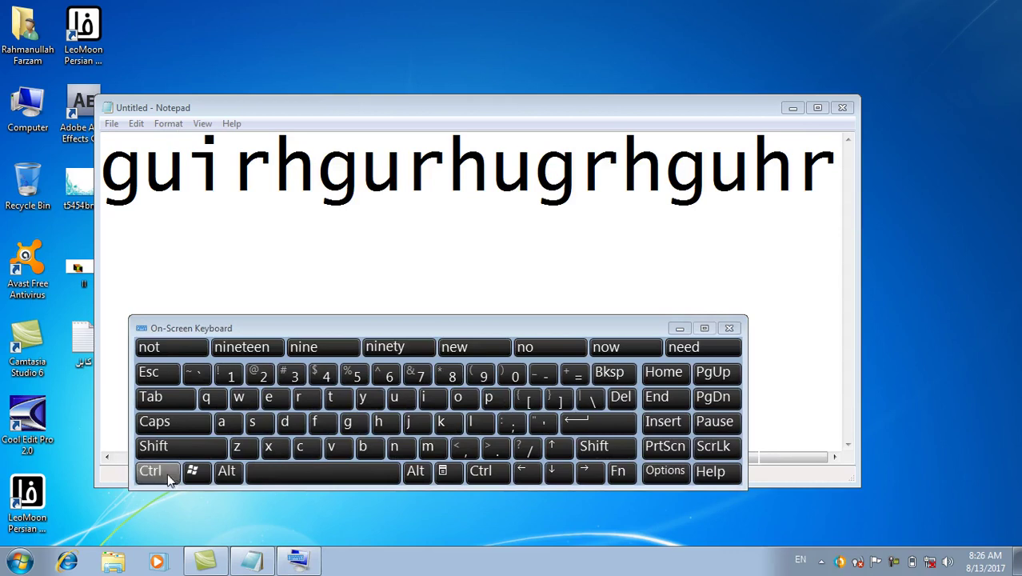
{"action": "left_click", "coordinate": [393, 444]}
- Return to the note window and request a new document with the on-screen keyboard's shortcut
{"action": "left_click", "coordinate": [287, 262]}
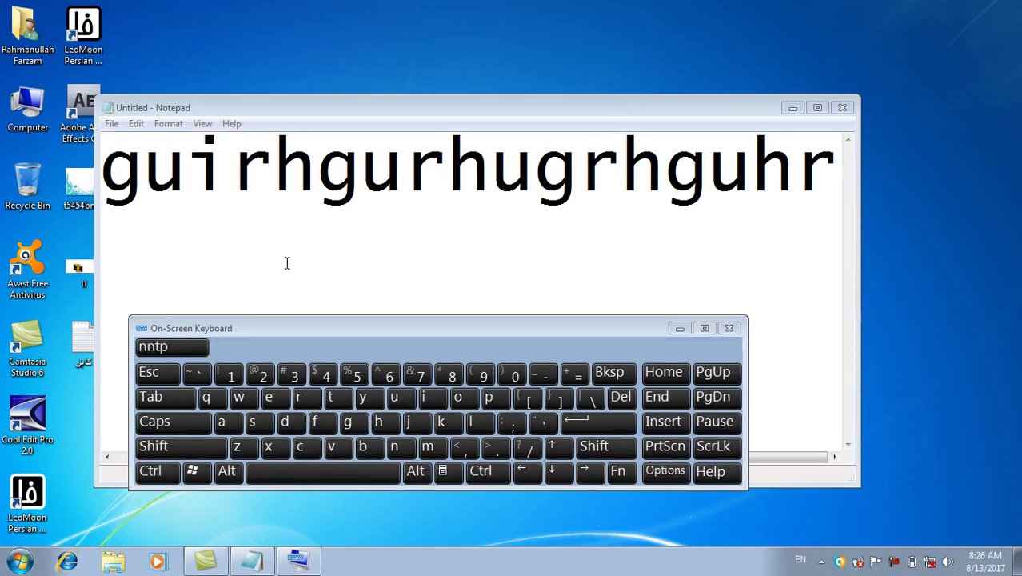
{"action": "left_click", "coordinate": [112, 124]}
{"action": "left_click", "coordinate": [246, 275]}
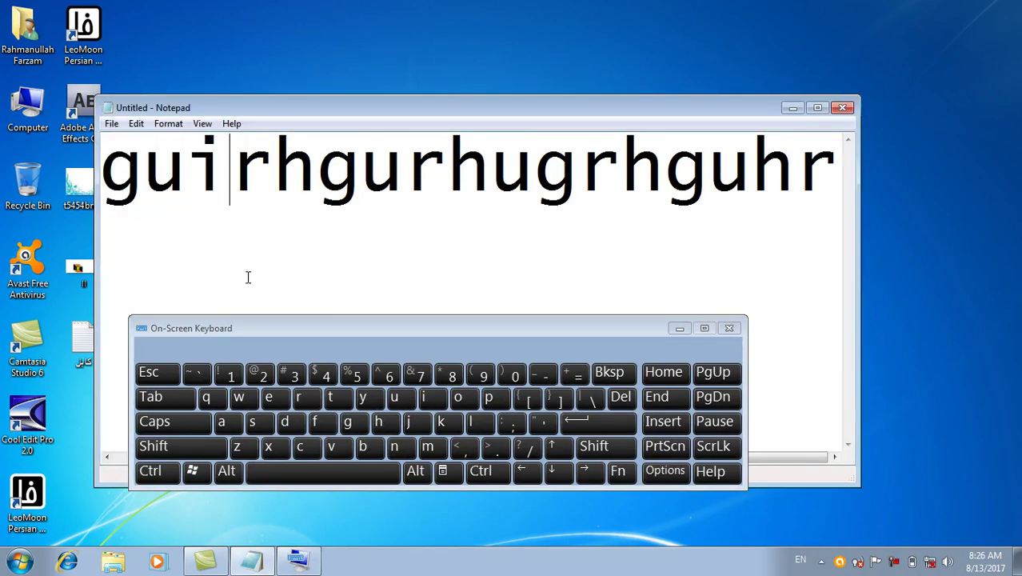
{"action": "left_click", "coordinate": [151, 470]}
{"action": "left_click", "coordinate": [393, 446]}
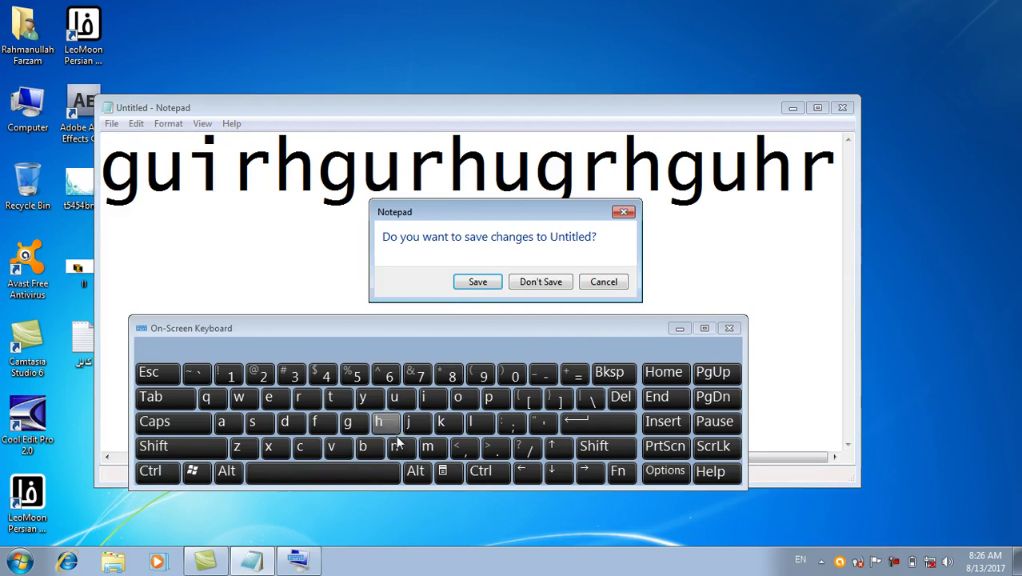
- Choose to save the note's changes, minimize the on-screen keyboard and save the file on the Desktop as kabul
{"action": "left_click", "coordinate": [478, 282]}
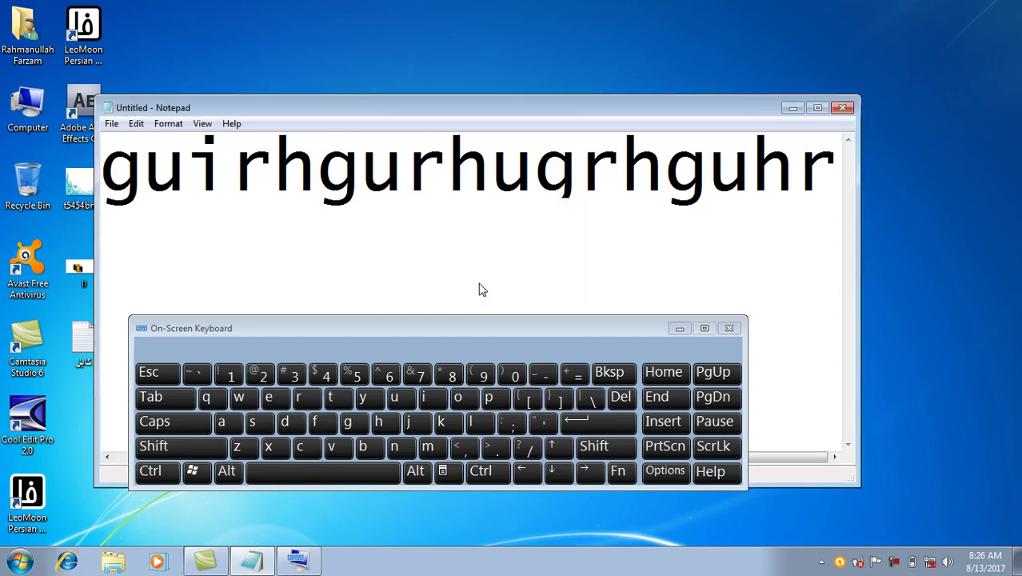
{"action": "left_click", "coordinate": [679, 328]}
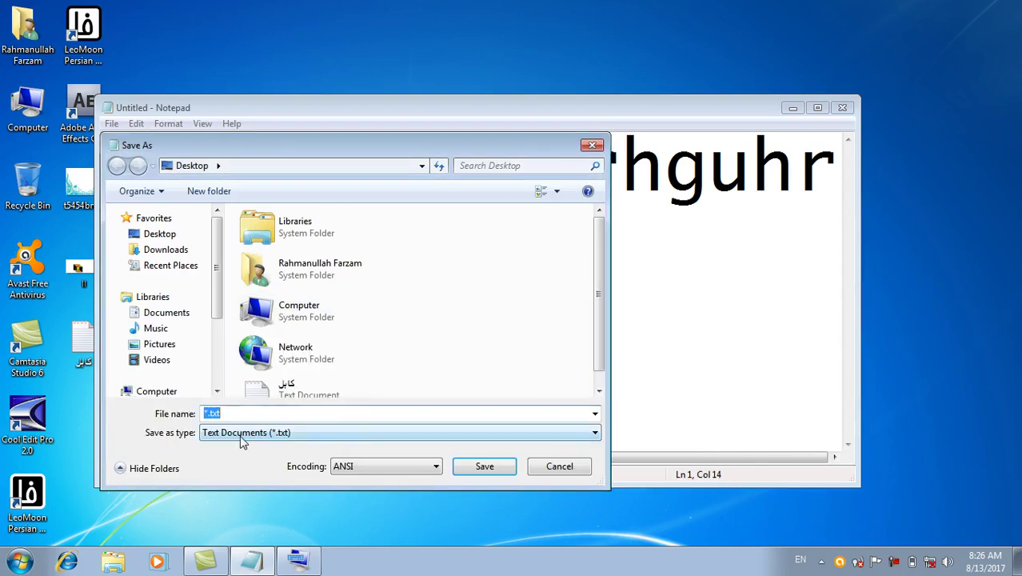
{"action": "key", "text": "BackSpace"}
{"action": "type", "text": "kabul"}
{"action": "left_click", "coordinate": [156, 233]}
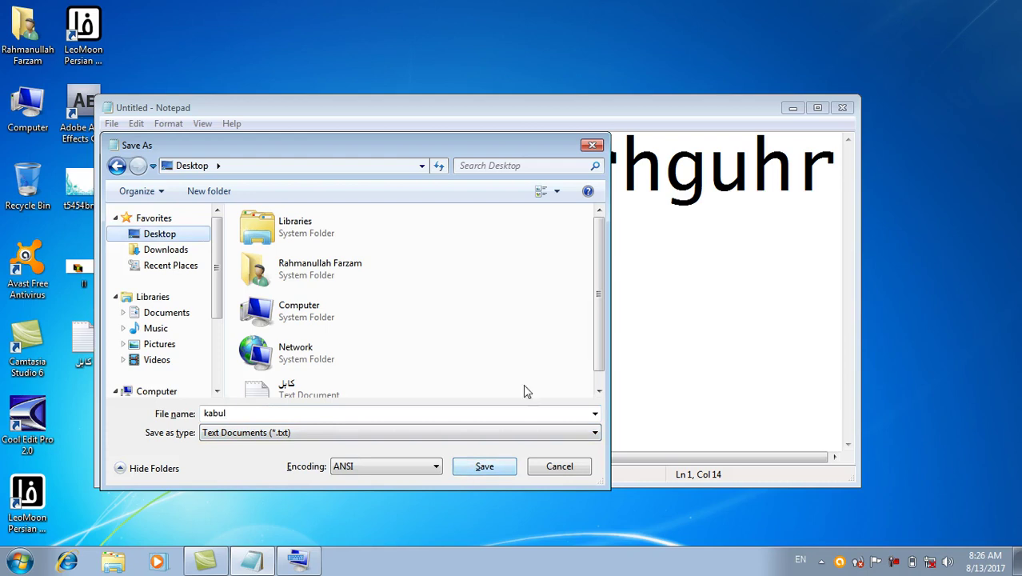
{"action": "left_click", "coordinate": [484, 466]}
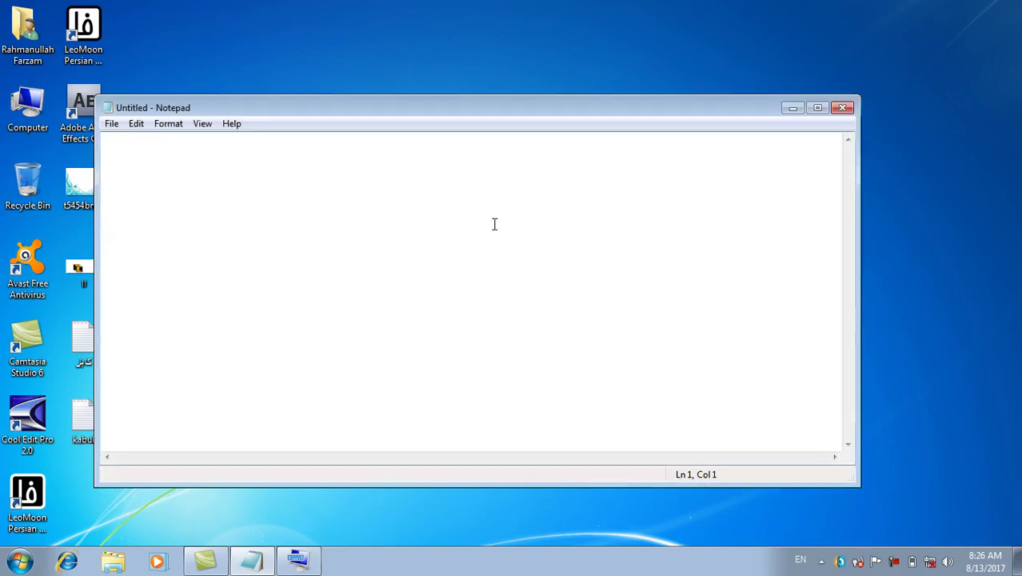
- Enter uyfhrhgiurhiugrhug in the blank note and start a new document without saving the text
{"action": "type", "text": "uyfhrhgiurhiugrhug"}
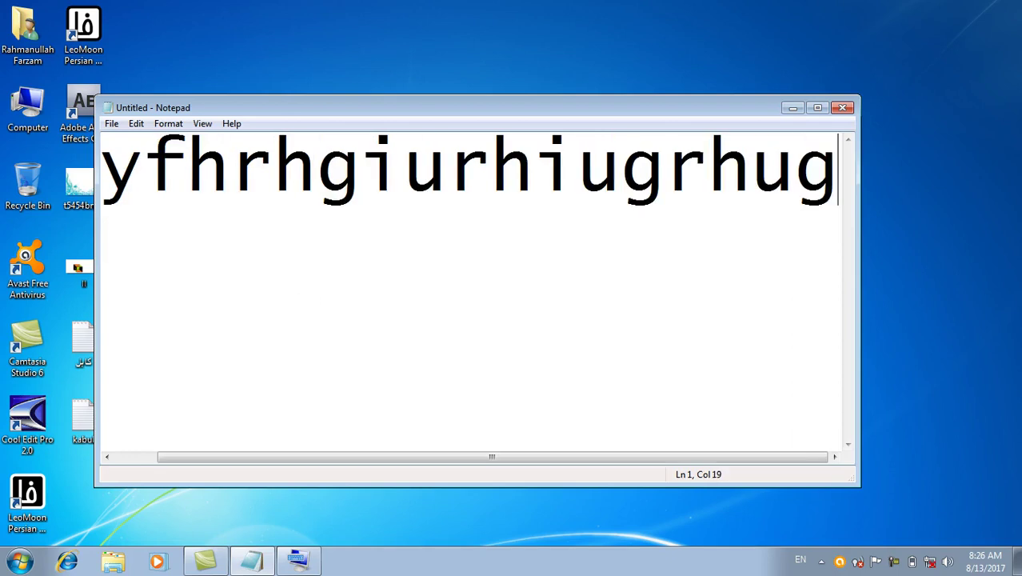
{"action": "left_click", "coordinate": [112, 124]}
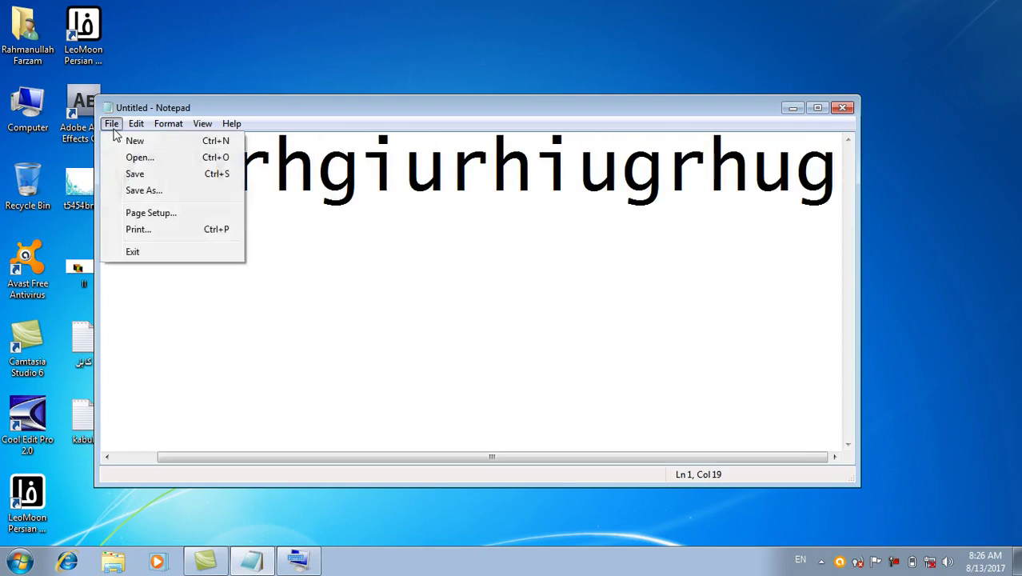
{"action": "left_click", "coordinate": [133, 148]}
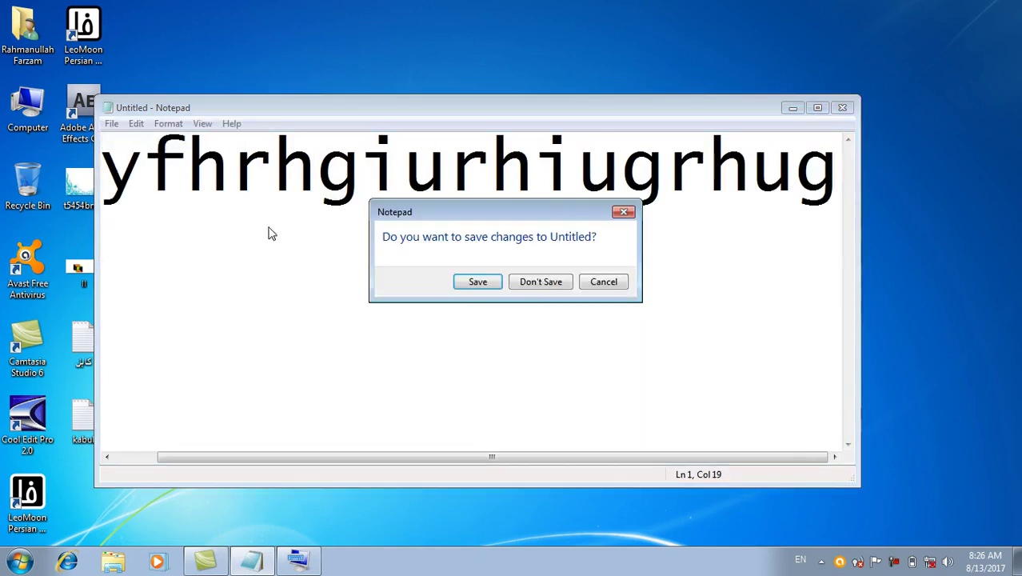
{"action": "left_click", "coordinate": [538, 286]}
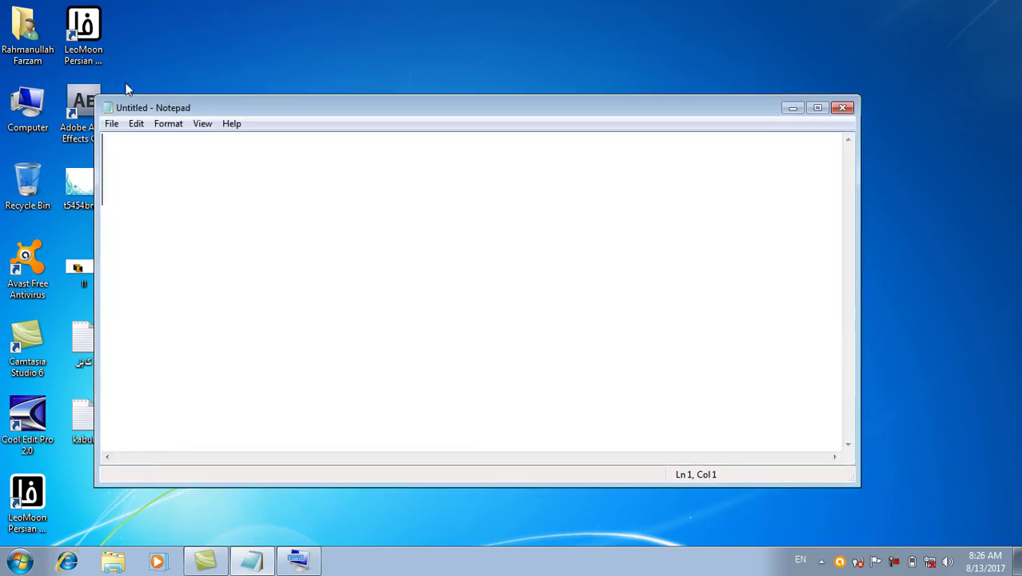
- Enter dghurg in a new note, request another new document and cancel the request
{"action": "left_click", "coordinate": [111, 124]}
{"action": "left_click", "coordinate": [120, 140]}
{"action": "type", "text": "dghurg"}
{"action": "left_click", "coordinate": [112, 124]}
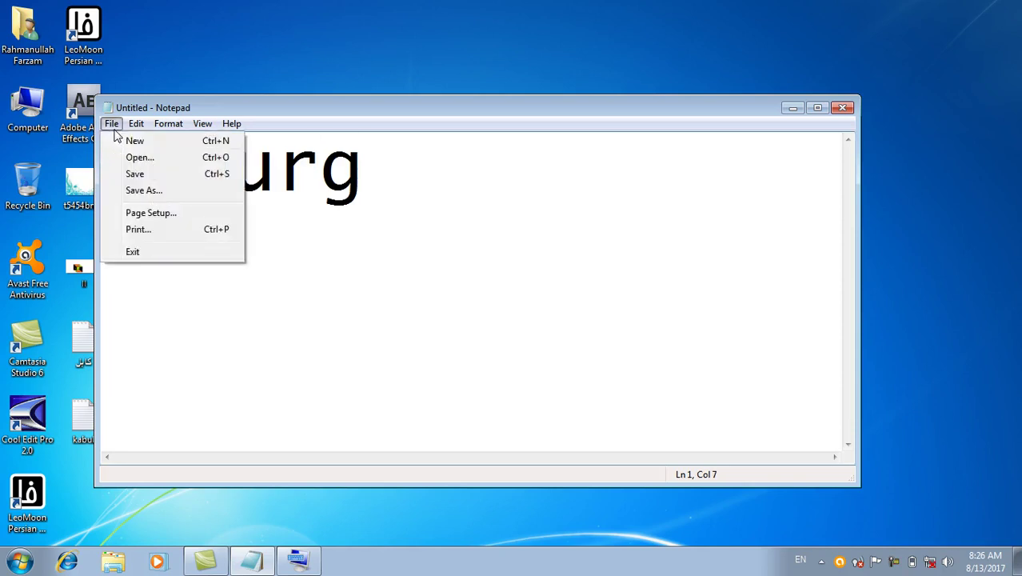
{"action": "left_click", "coordinate": [120, 140]}
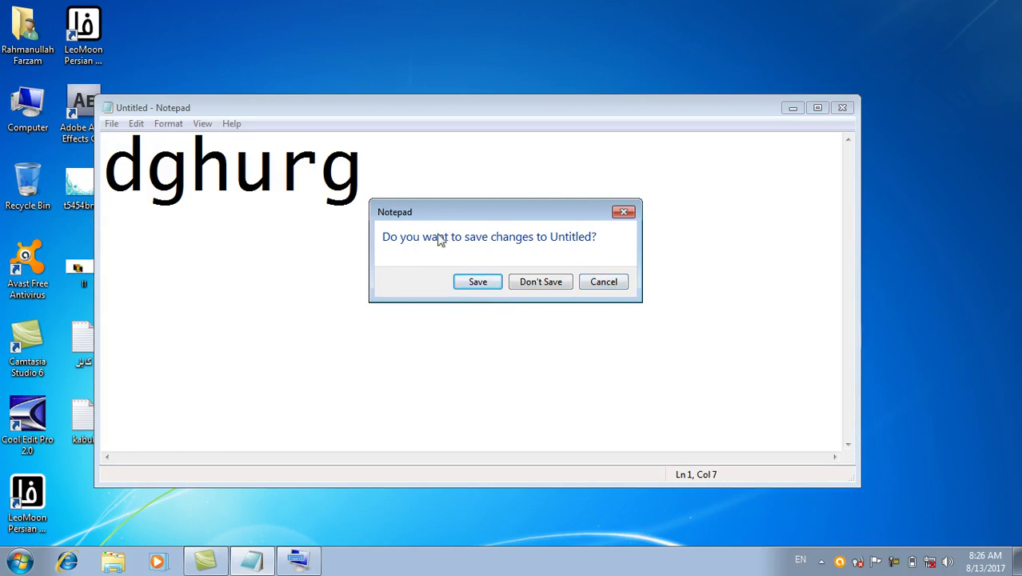
{"action": "left_click", "coordinate": [604, 282]}
- Delete the whole dghurg text from the note
{"action": "left_click", "coordinate": [111, 123]}
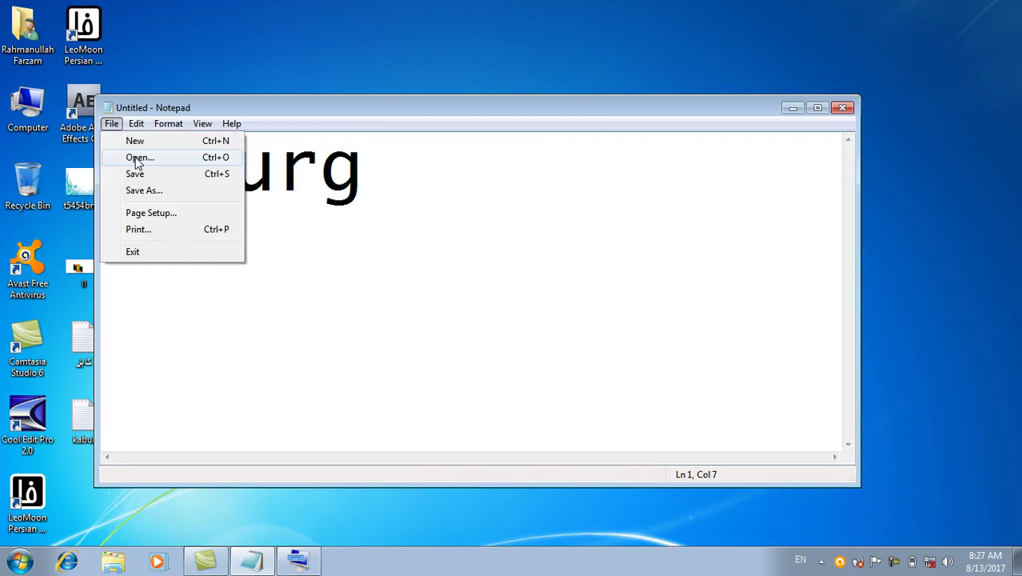
{"action": "left_click", "coordinate": [358, 182]}
{"action": "left_click_drag", "start_coordinate": [360, 184], "coordinate": [112, 209]}
{"action": "key", "text": "Delete"}
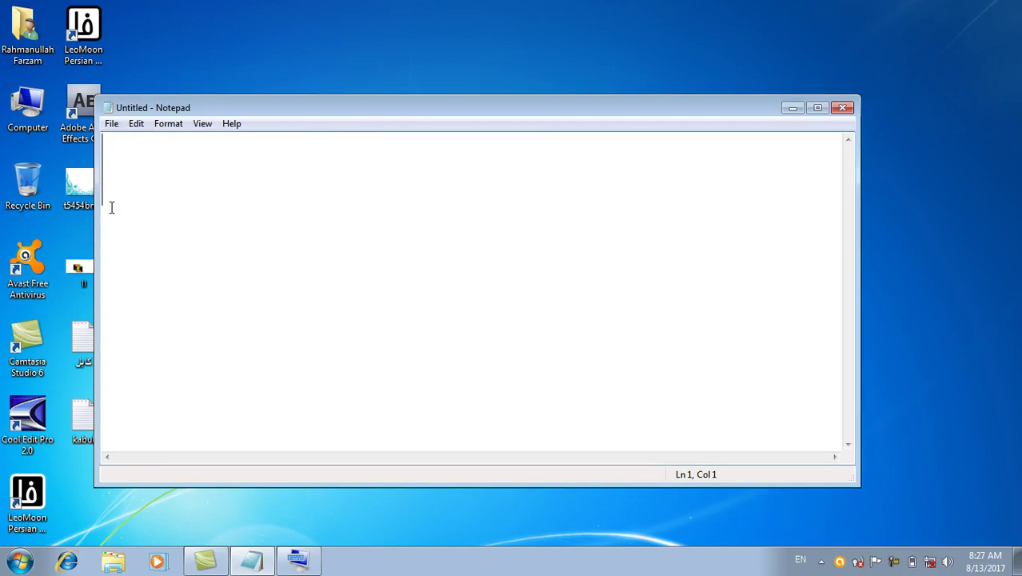
- Open the kabul text file from the Desktop and select its opening characters fhghriugrhgui
{"action": "left_click", "coordinate": [112, 124]}
{"action": "left_click", "coordinate": [139, 162]}
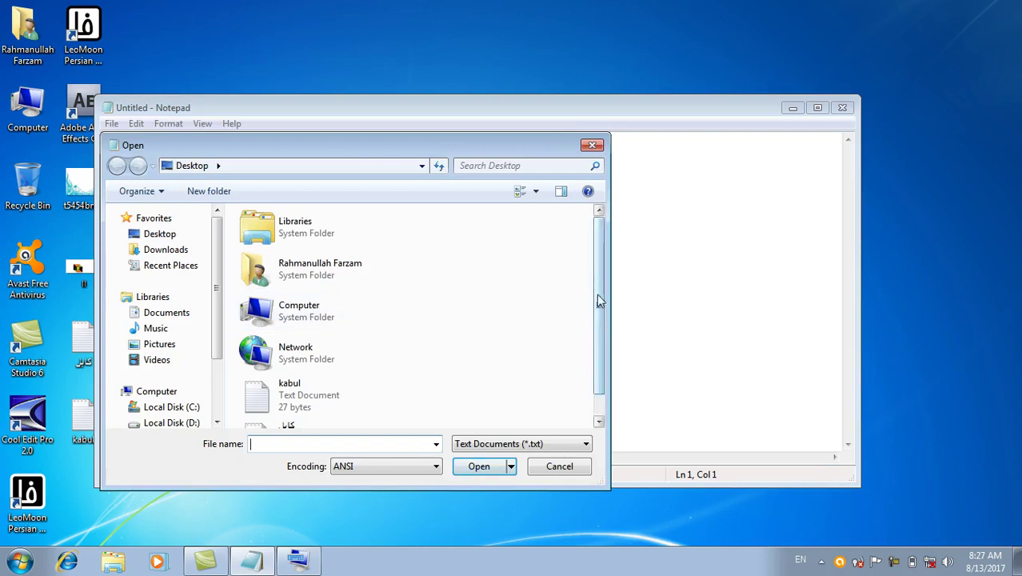
{"action": "left_click_drag", "start_coordinate": [599, 300], "coordinate": [570, 424]}
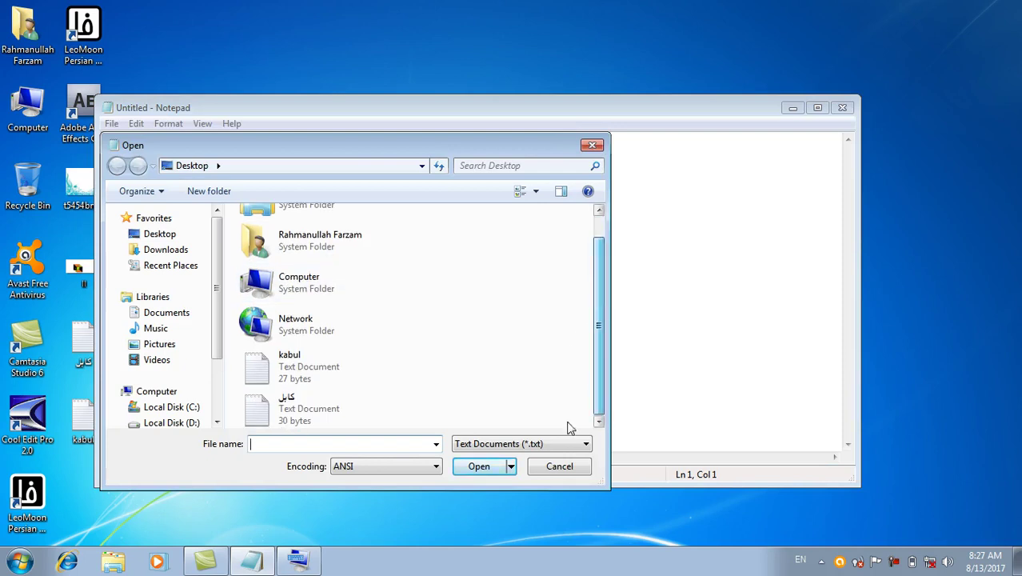
{"action": "left_click", "coordinate": [270, 371]}
{"action": "left_click", "coordinate": [478, 466]}
{"action": "left_click_drag", "start_coordinate": [667, 170], "coordinate": [105, 177]}
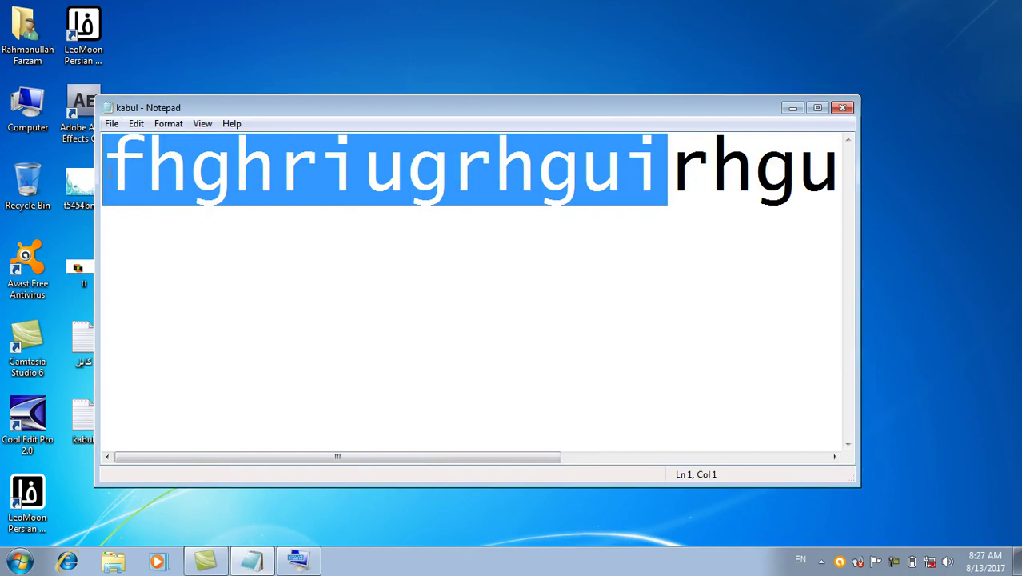
- Start a new blank note and enter the text ghrhguirhg
{"action": "left_click", "coordinate": [112, 126]}
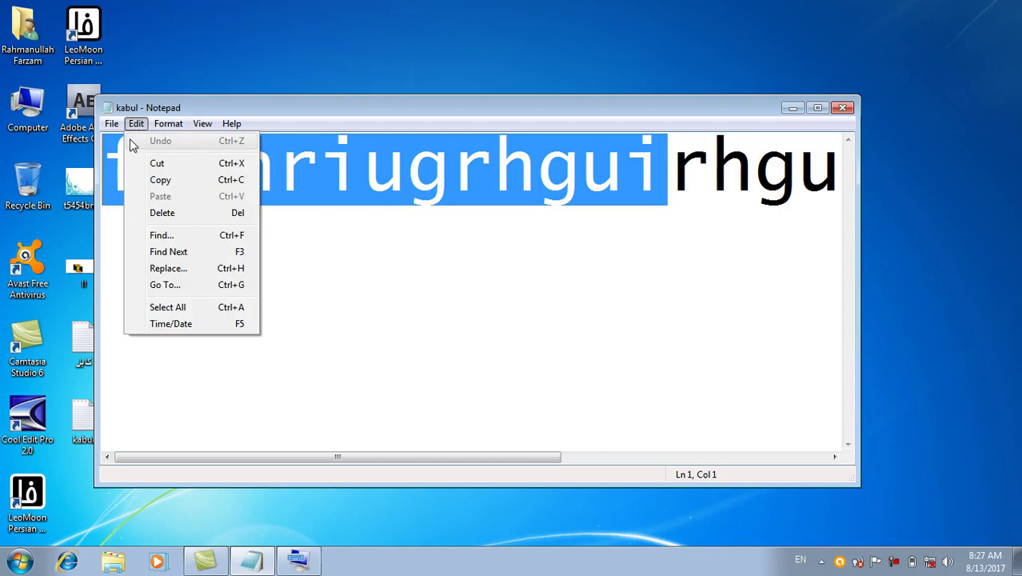
{"action": "left_click", "coordinate": [133, 140]}
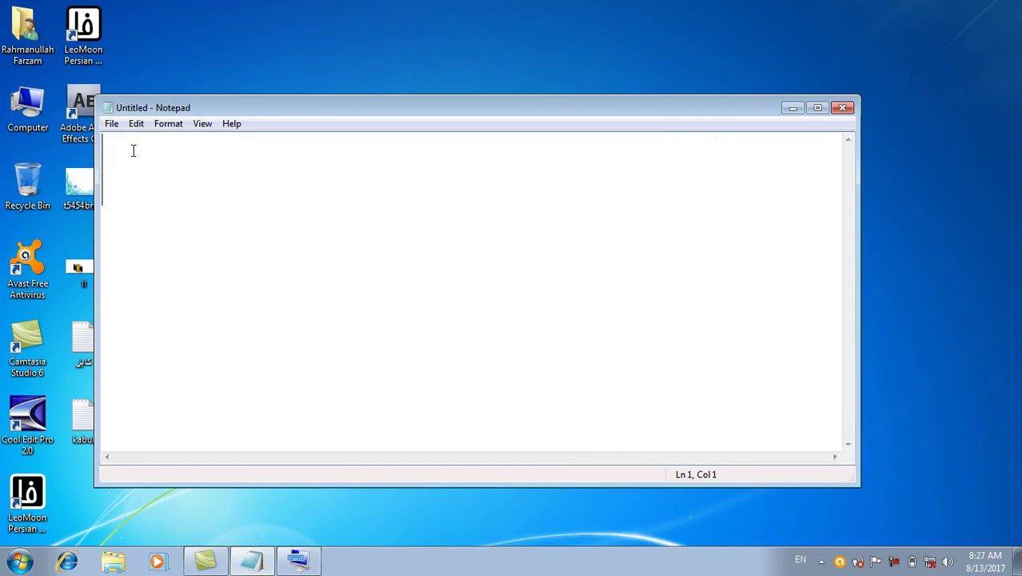
{"action": "left_click", "coordinate": [112, 124]}
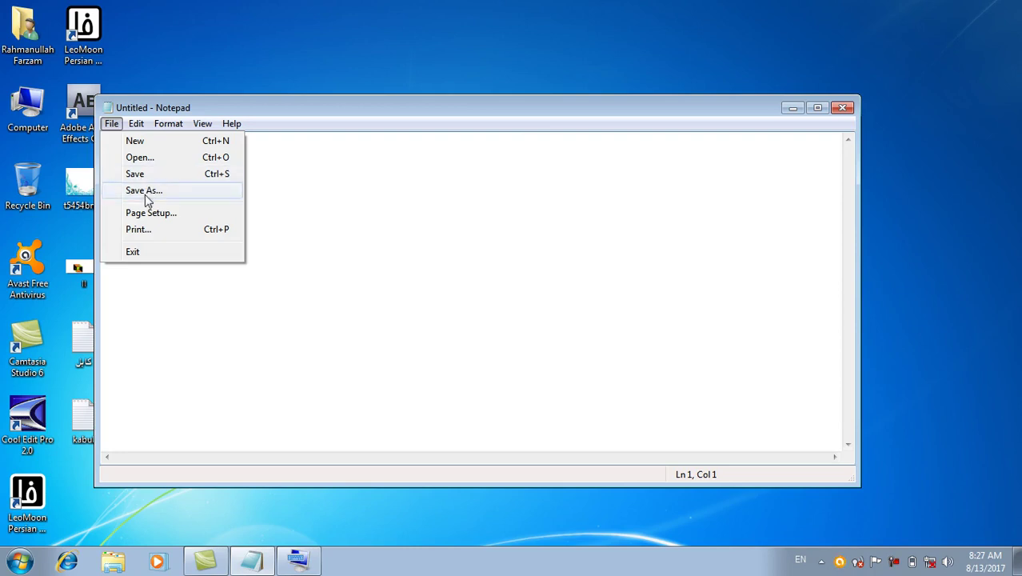
{"action": "left_click", "coordinate": [296, 272]}
{"action": "type", "text": "ghrhguirhg"}
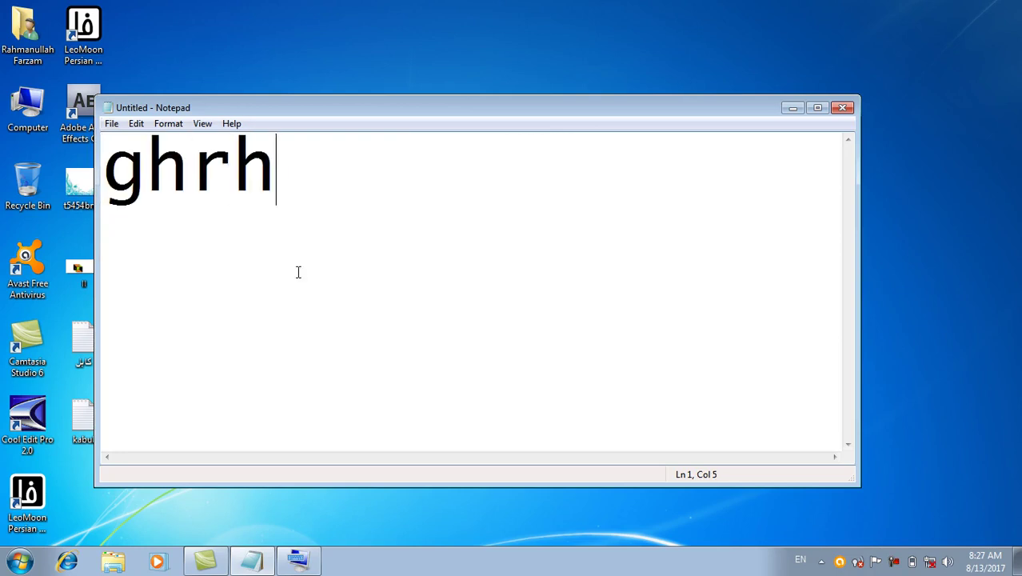
- Save the new note on the Desktop as mazar
{"action": "left_click", "coordinate": [111, 124]}
{"action": "left_click", "coordinate": [132, 174]}
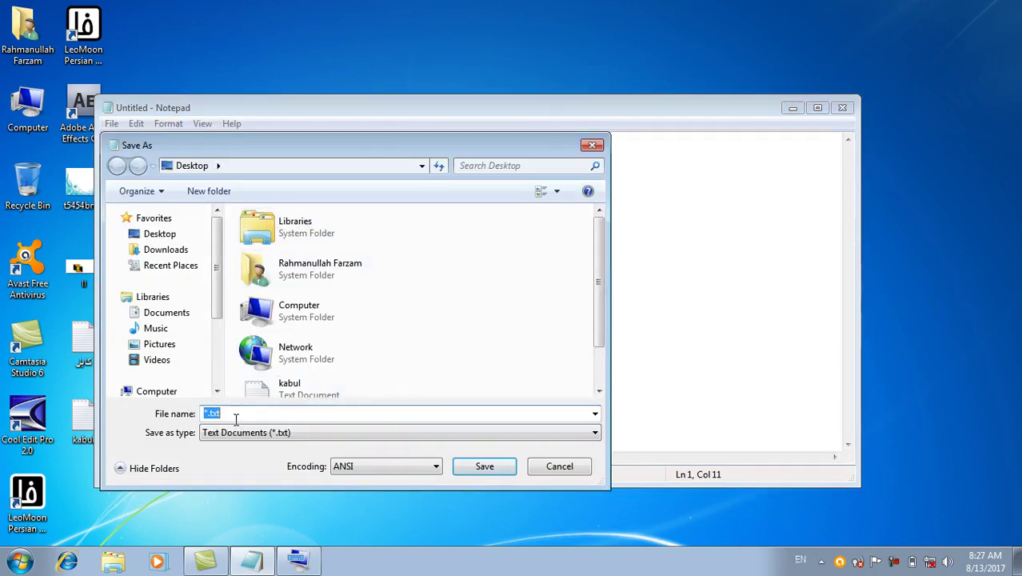
{"action": "type", "text": "mazar"}
{"action": "left_click", "coordinate": [160, 232]}
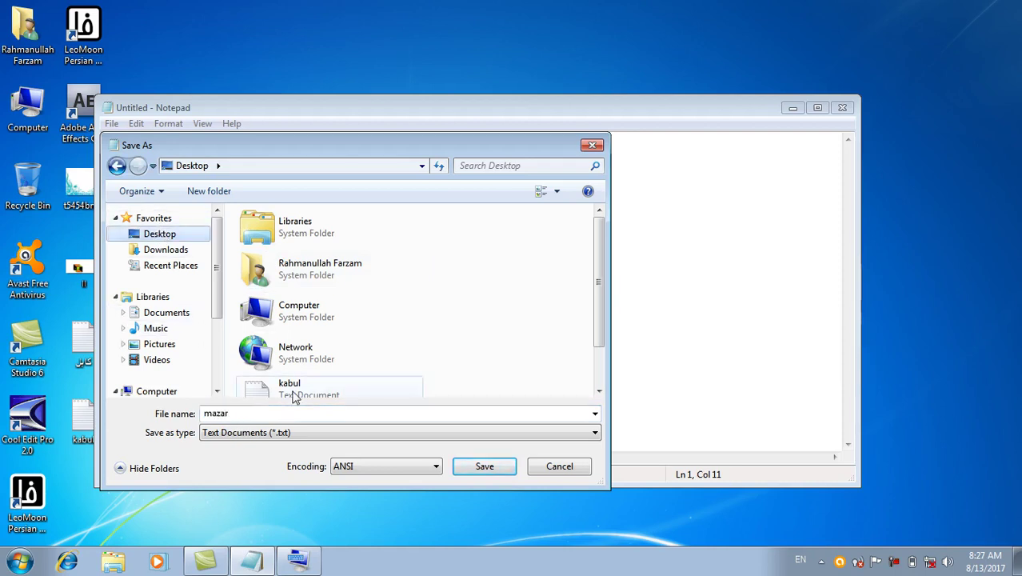
{"action": "left_click", "coordinate": [484, 468]}
- Append ygrygyrfygr to the end of the mazar note's text
{"action": "type", "text": "ygrygyrfygr"}
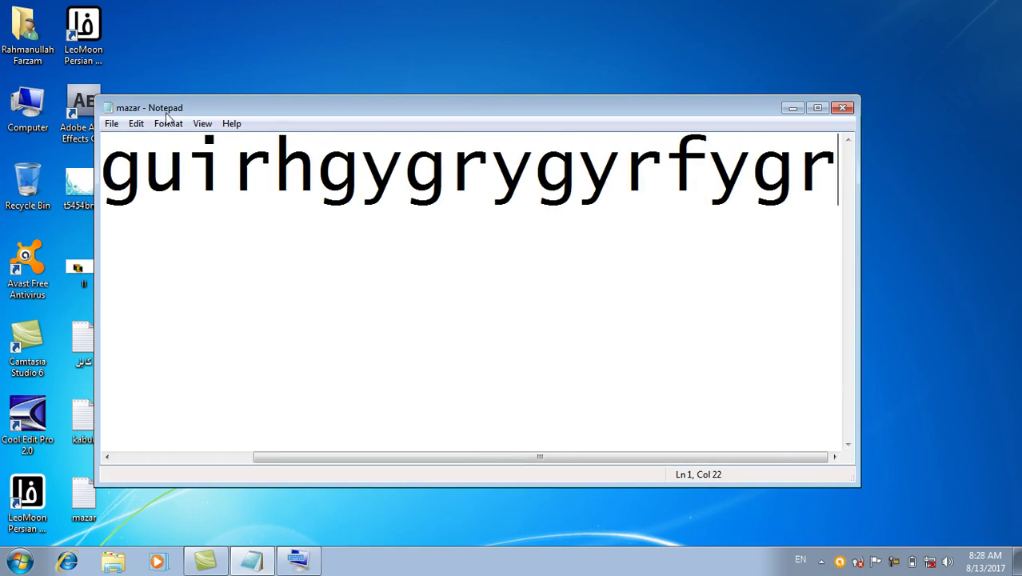
- Save the added text in the existing mazar file
{"action": "left_click", "coordinate": [111, 123]}
{"action": "left_click", "coordinate": [130, 171]}
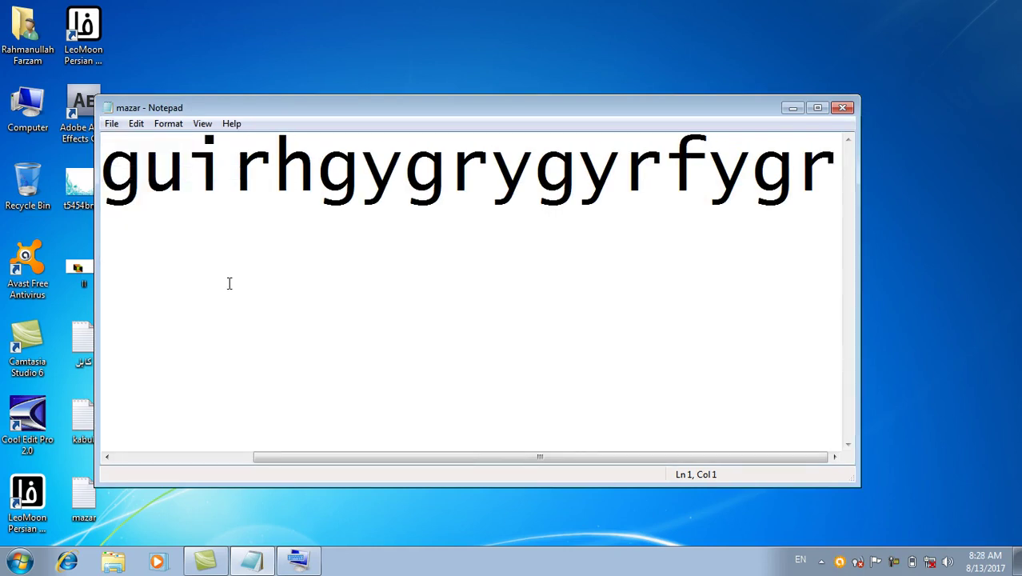
{"action": "left_click", "coordinate": [99, 504]}
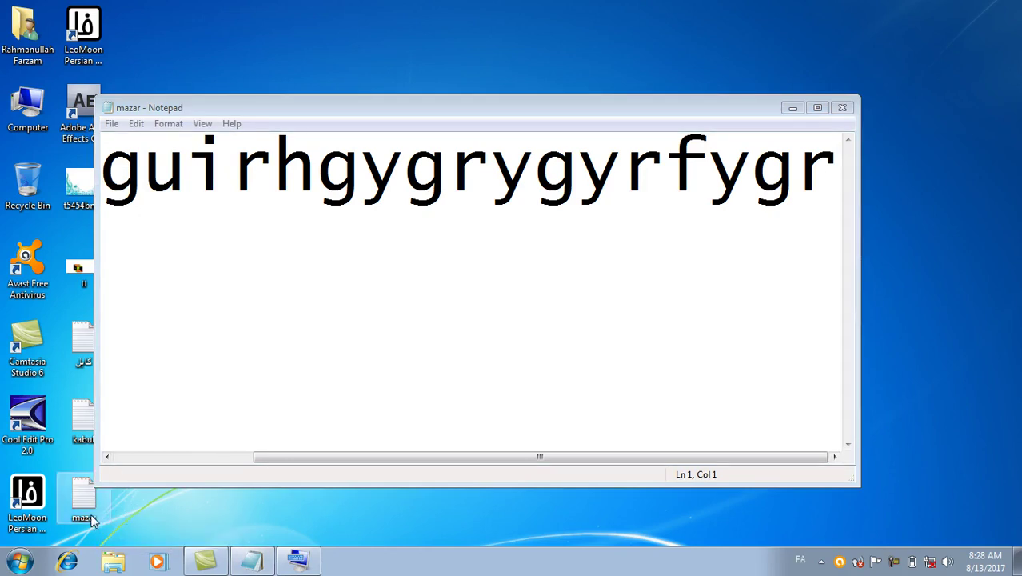
{"action": "left_click", "coordinate": [133, 152]}
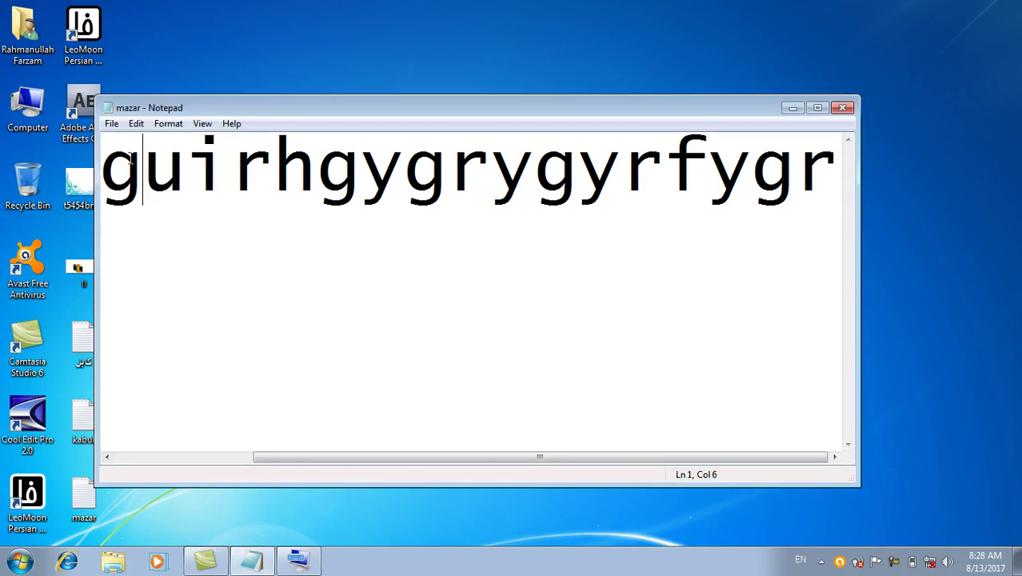
- Save a copy of the mazar note on the Desktop under the file name ahmad
{"action": "left_click", "coordinate": [111, 123]}
{"action": "left_click", "coordinate": [138, 192]}
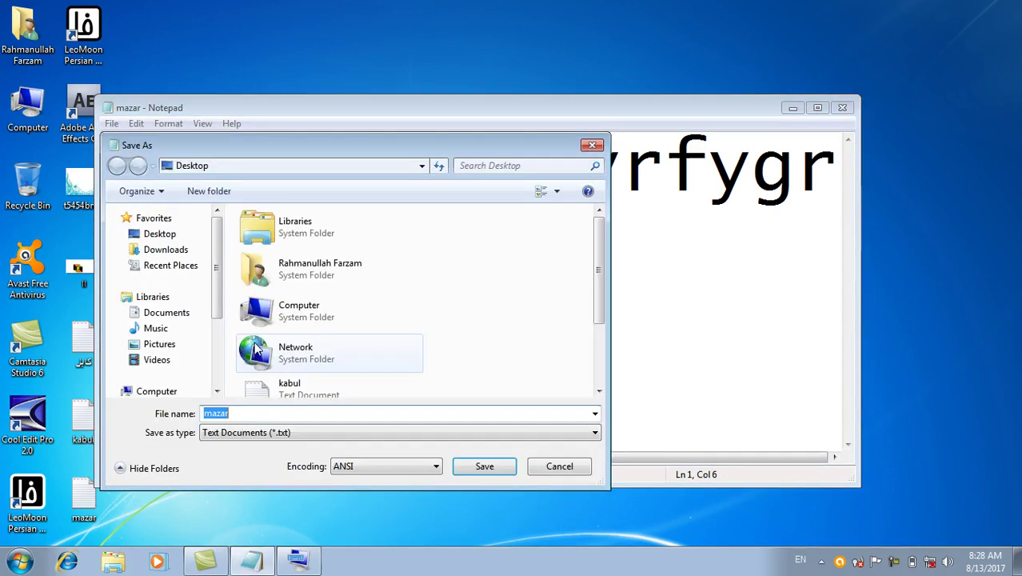
{"action": "type", "text": "ahmad"}
{"action": "left_click", "coordinate": [122, 234]}
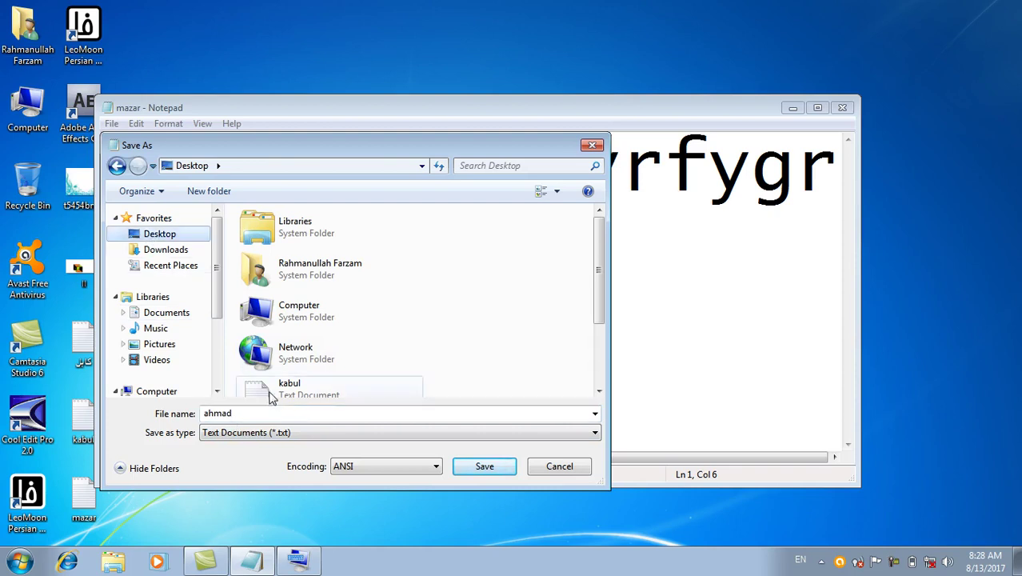
{"action": "left_click", "coordinate": [460, 466]}
- Insert ruhgthg into the middle of the ahmad note's text and save it on the Desktop as a separate file named sharif
{"action": "left_click", "coordinate": [414, 190]}
{"action": "type", "text": "ruhgthggry"}
{"action": "left_click", "coordinate": [112, 124]}
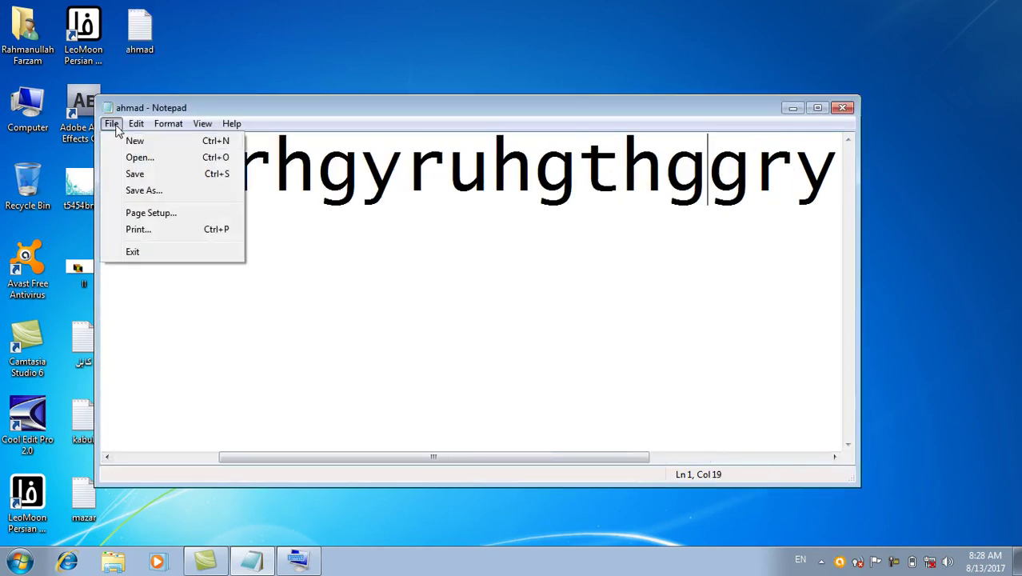
{"action": "left_click", "coordinate": [144, 191]}
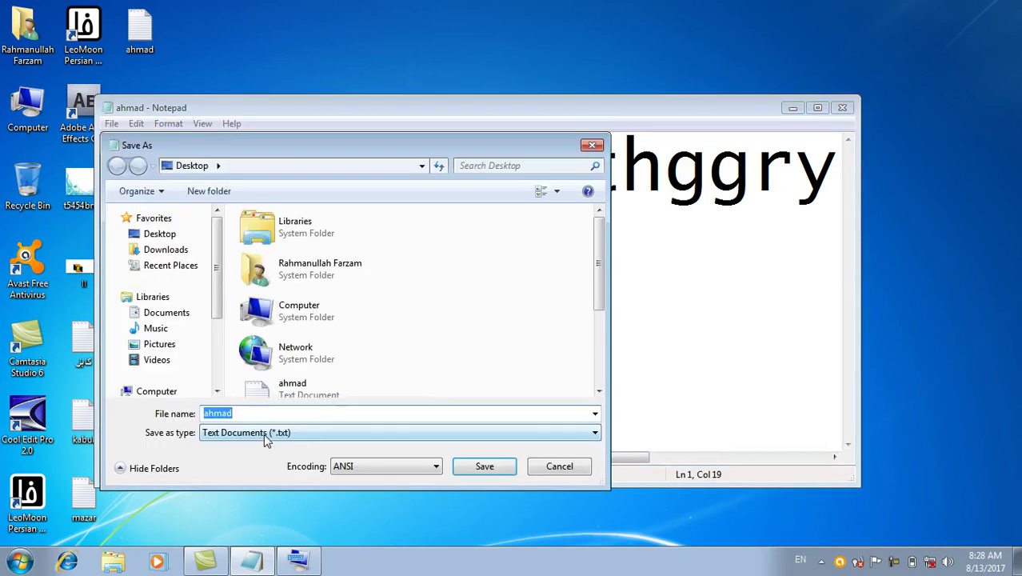
{"action": "type", "text": "sharif"}
{"action": "left_click", "coordinate": [156, 233]}
{"action": "left_click", "coordinate": [473, 465]}
{"action": "left_click", "coordinate": [112, 124]}
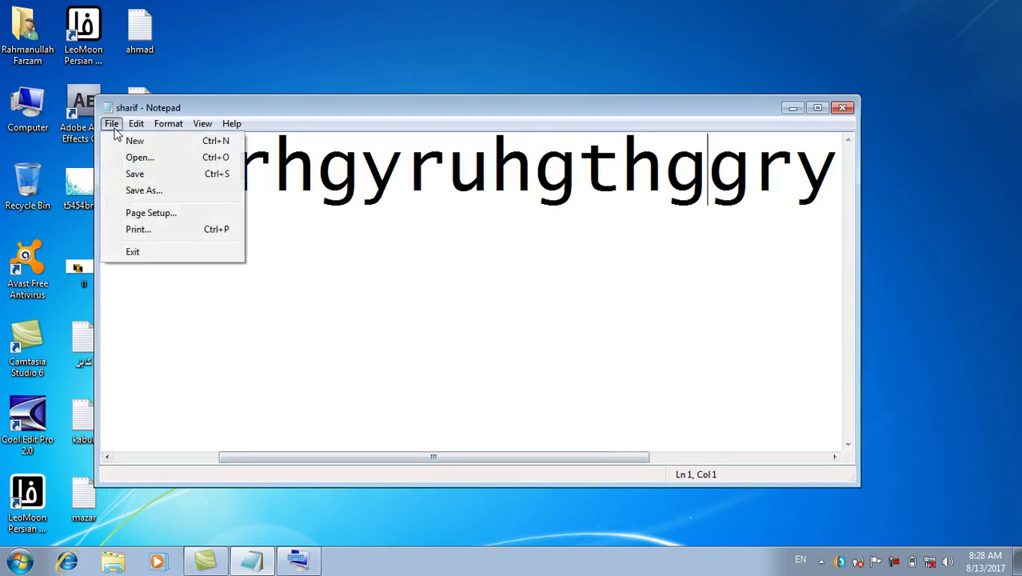
{"action": "left_click", "coordinate": [140, 191]}
{"action": "left_click", "coordinate": [560, 468]}
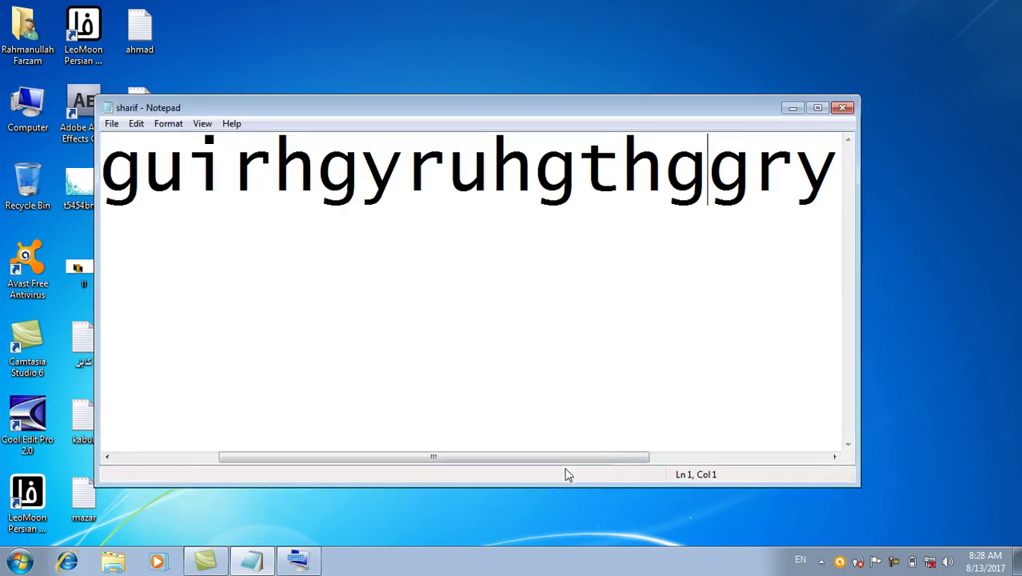
{"action": "left_click", "coordinate": [116, 126]}
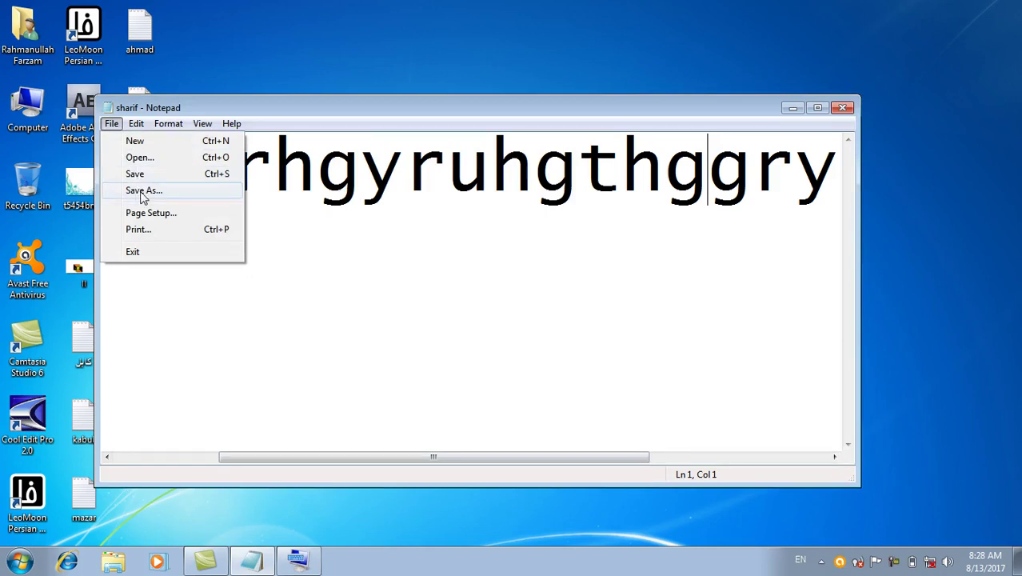
{"action": "left_click", "coordinate": [251, 338]}
- Open the page setup of the sharif note and choose A4 paper with Landscape orientation
{"action": "left_click", "coordinate": [112, 124]}
{"action": "left_click", "coordinate": [144, 213]}
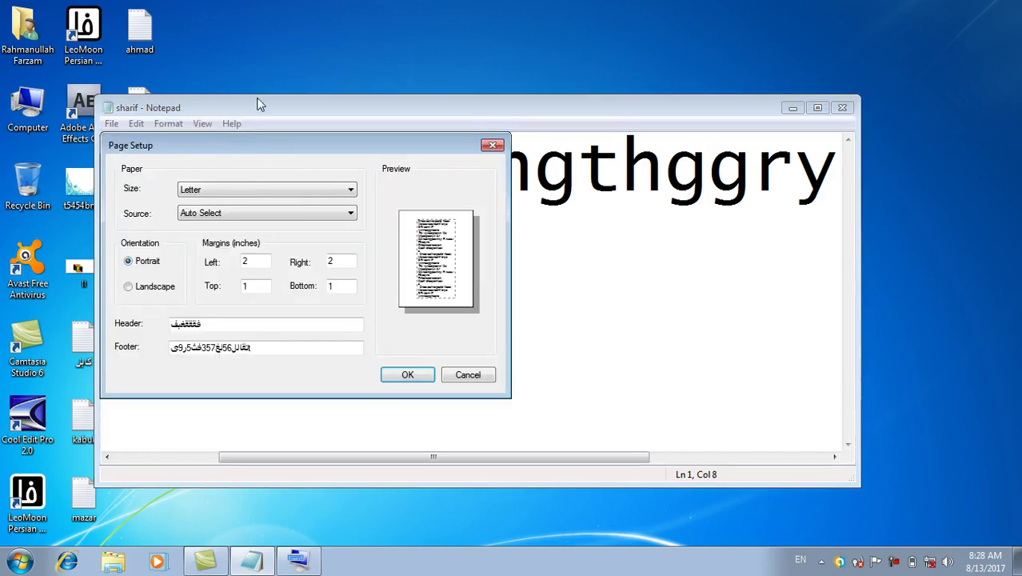
{"action": "left_click_drag", "start_coordinate": [241, 146], "coordinate": [398, 124]}
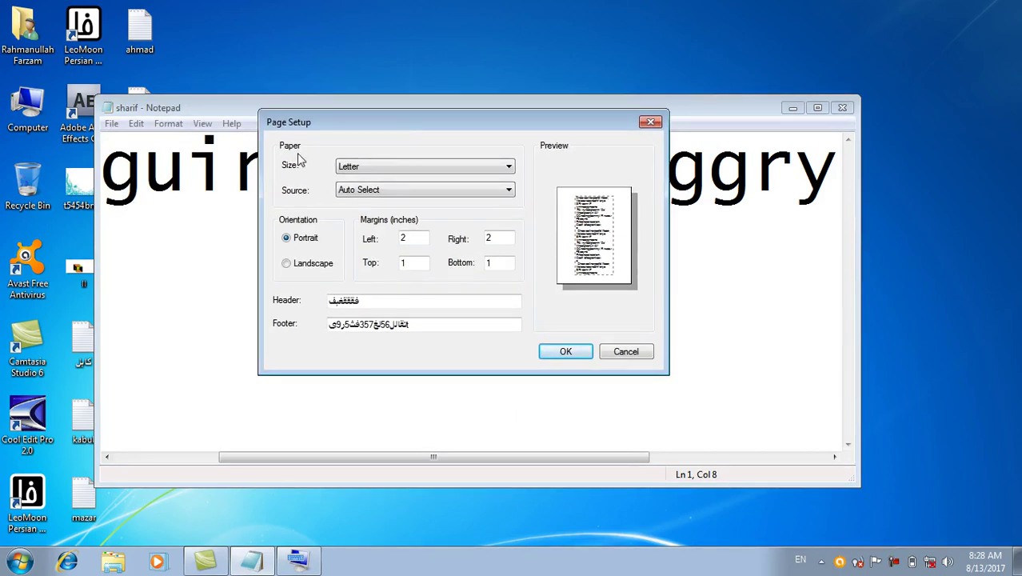
{"action": "left_click", "coordinate": [346, 168]}
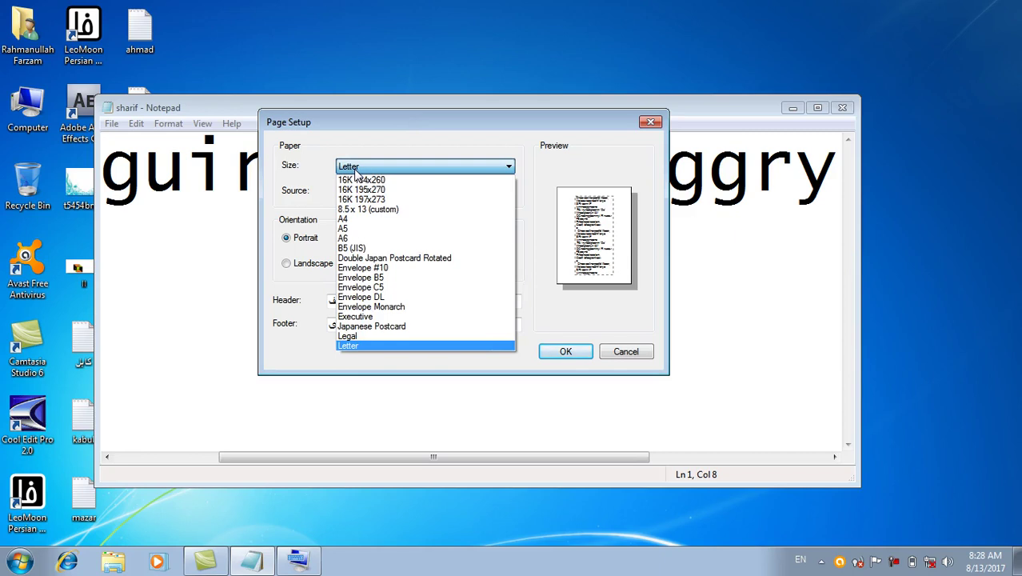
{"action": "left_click", "coordinate": [346, 219]}
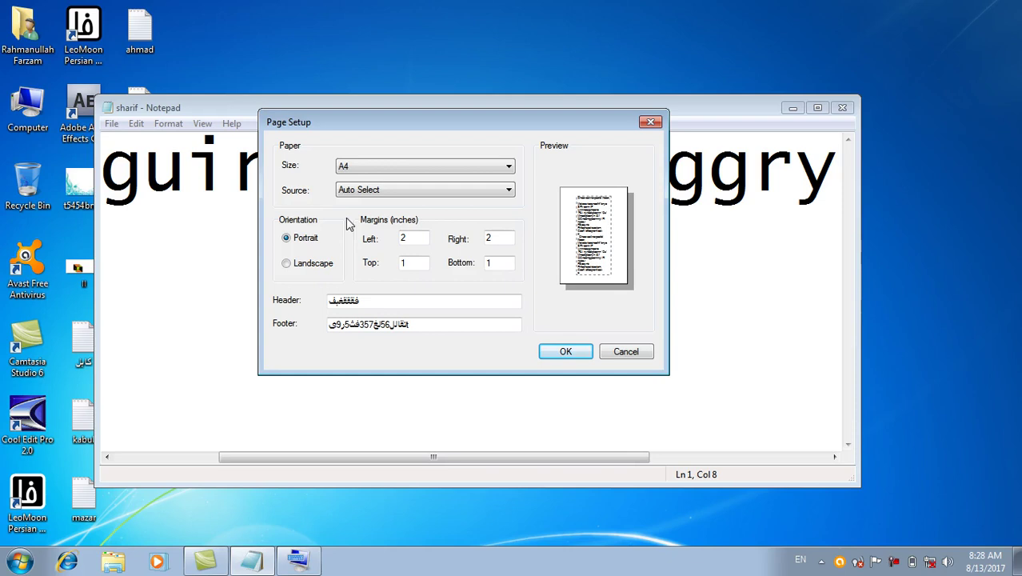
{"action": "left_click", "coordinate": [355, 196]}
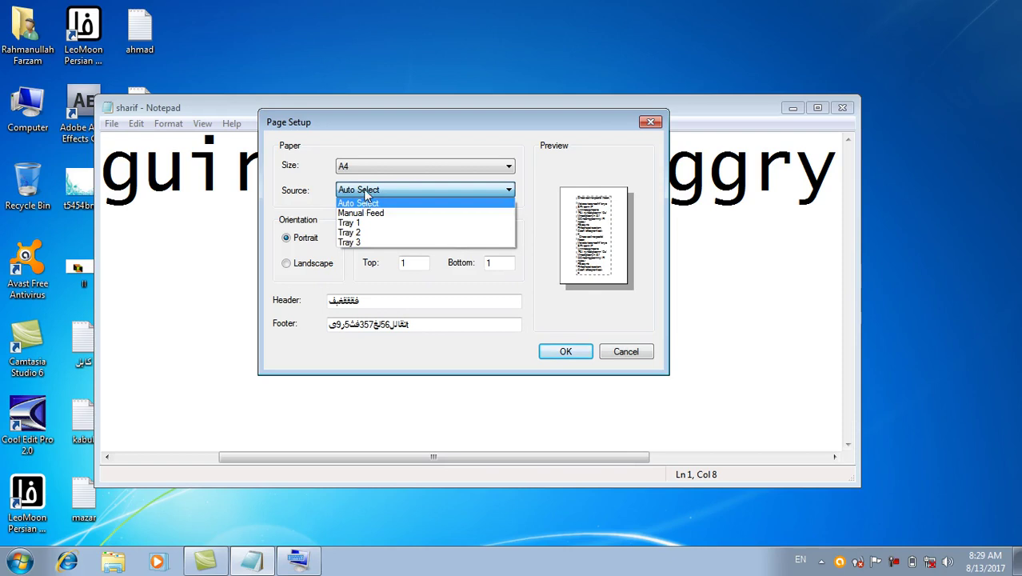
{"action": "left_click", "coordinate": [366, 195]}
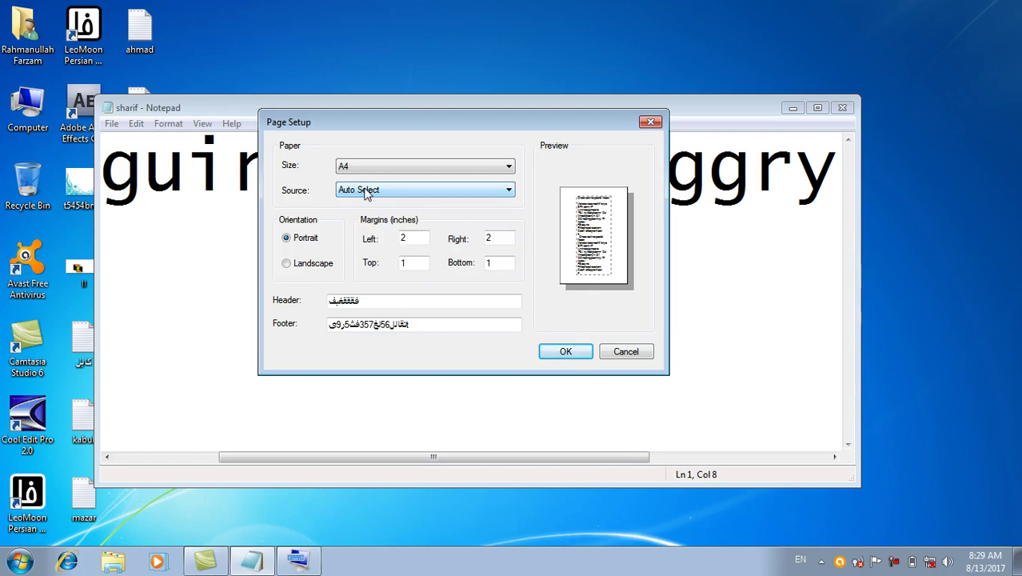
{"action": "left_click", "coordinate": [288, 266]}
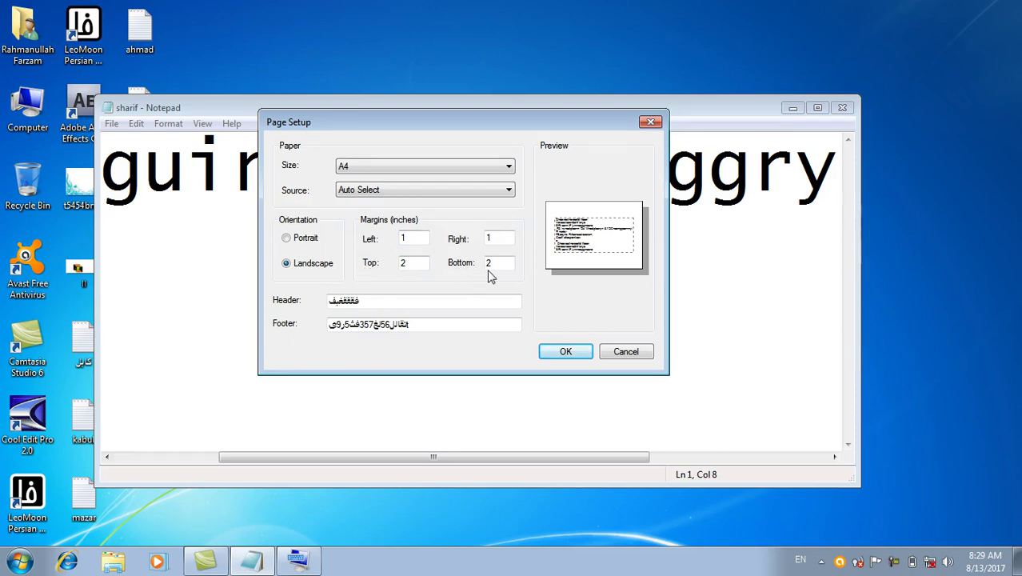
- Set the page margins to 2 inches left and 1.5 inches right, top and bottom
{"action": "double_click", "coordinate": [406, 241]}
{"action": "type", "text": "2"}
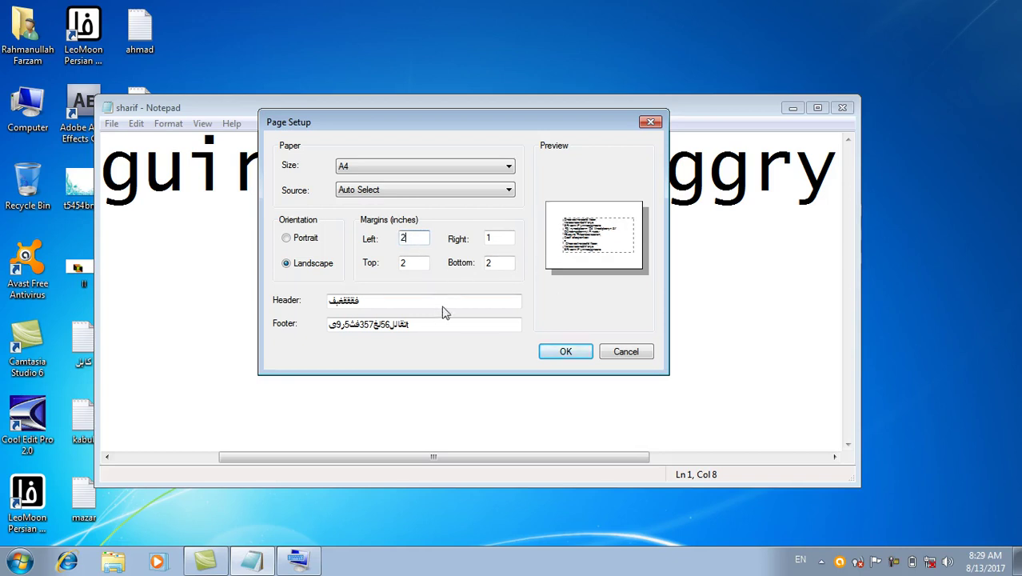
{"action": "left_click", "coordinate": [493, 238]}
{"action": "double_click", "coordinate": [493, 238]}
{"action": "type", "text": ".5"}
{"action": "left_click", "coordinate": [493, 263]}
{"action": "double_click", "coordinate": [406, 264]}
{"action": "type", "text": "1"}
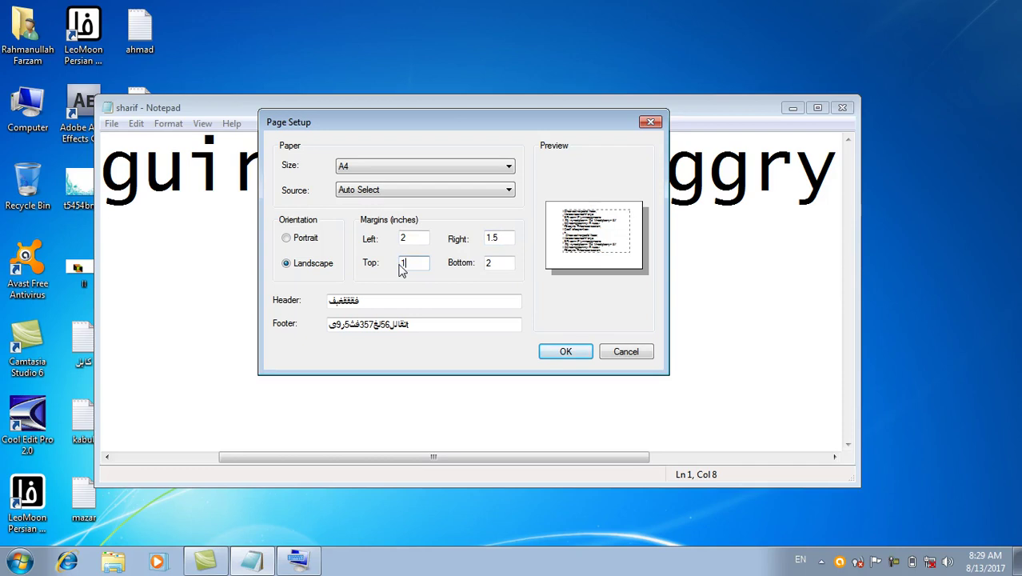
{"action": "type", "text": ".5"}
{"action": "double_click", "coordinate": [488, 265]}
{"action": "type", "text": "1.5"}
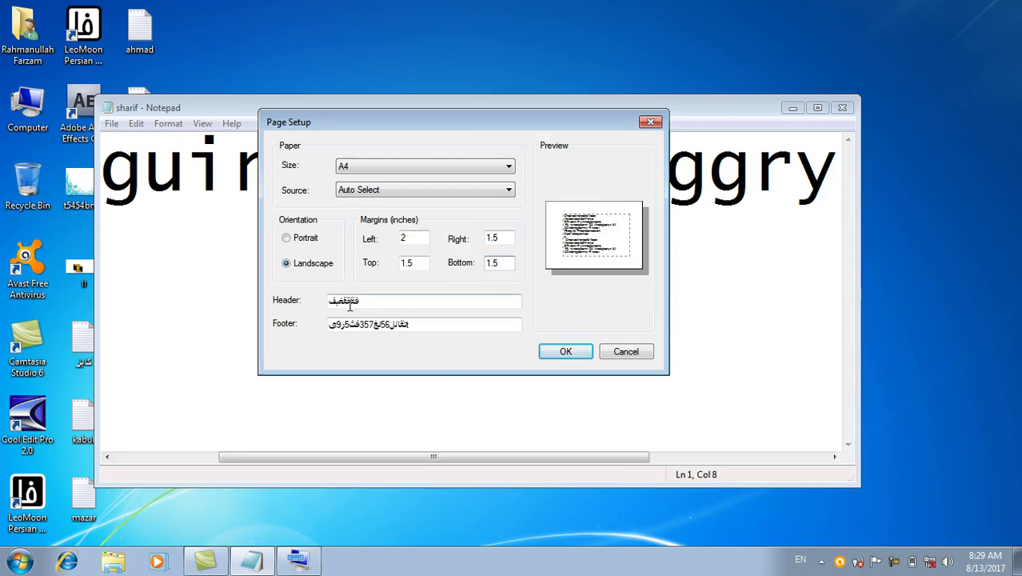
- Replace the page header with the text "in the name of Allah"
{"action": "mouse_move", "coordinate": [361, 302]}
{"action": "left_mouse_down"}
{"action": "mouse_move", "coordinate": [328, 301]}
{"action": "mouse_move", "coordinate": [358, 303]}
{"action": "left_mouse_up"}
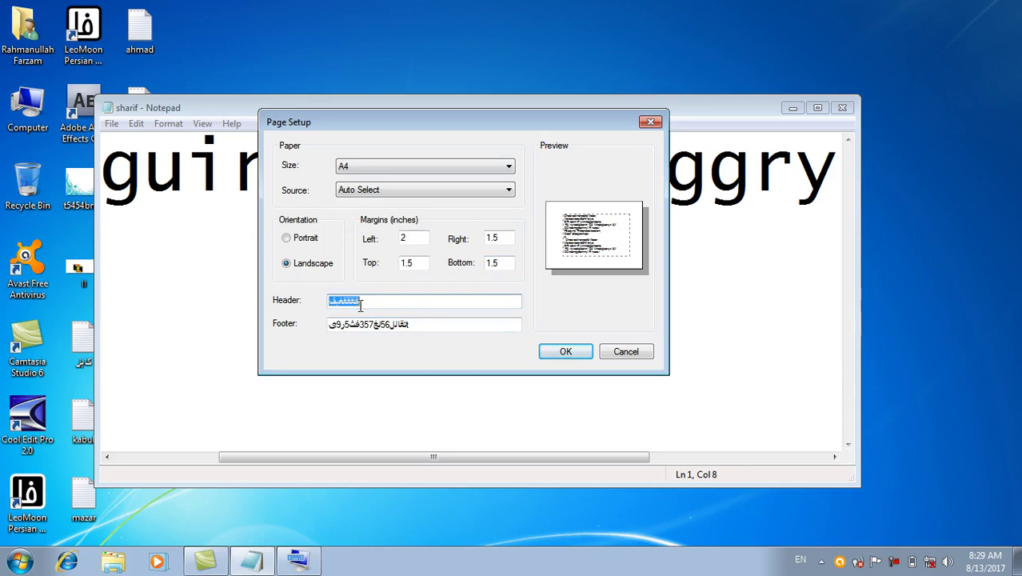
{"action": "key", "text": "Delete"}
{"action": "type", "text": "in the name of Allah"}
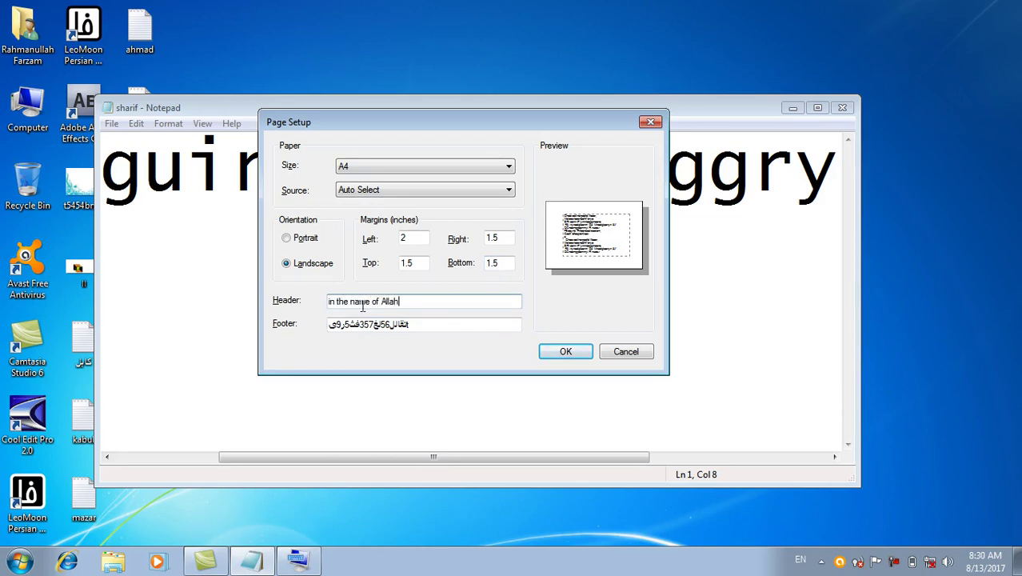
- Replace the page footer with "prepared BY :" followed by the author's full name, and apply the page setup
{"action": "left_click", "coordinate": [422, 326]}
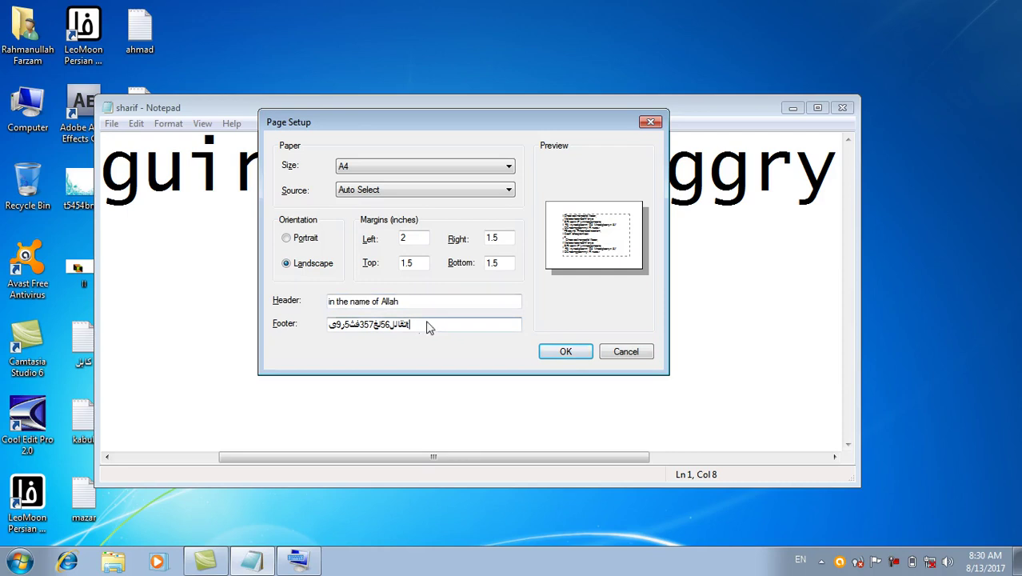
{"action": "mouse_move", "coordinate": [425, 324]}
{"action": "left_mouse_down"}
{"action": "mouse_move", "coordinate": [324, 324]}
{"action": "mouse_move", "coordinate": [410, 323]}
{"action": "left_mouse_up"}
{"action": "key", "text": "Delete"}
{"action": "key", "text": "ctrl+z"}
{"action": "left_click", "coordinate": [410, 324]}
{"action": "double_click", "coordinate": [408, 324]}
{"action": "key", "text": "Delete"}
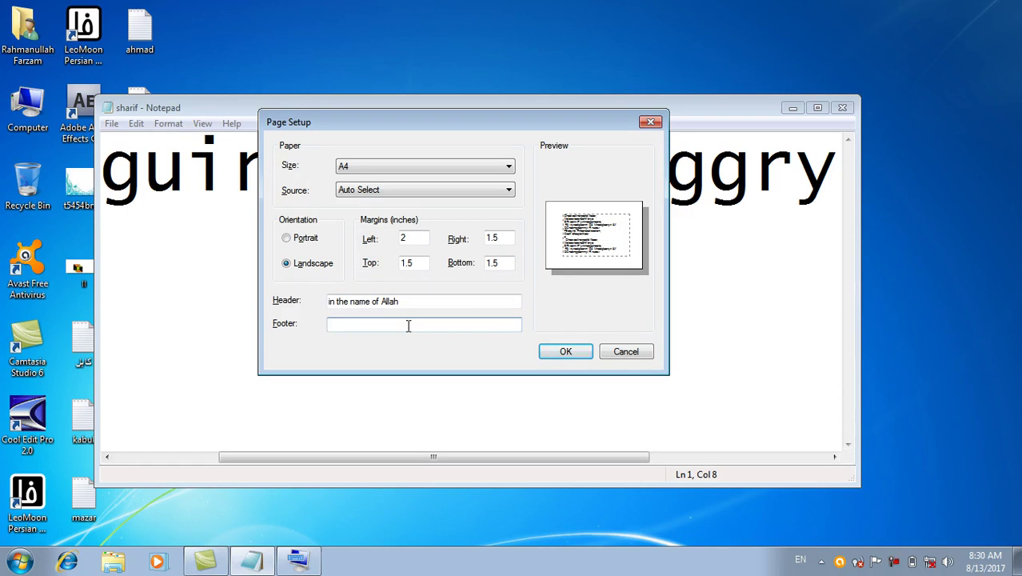
{"action": "type", "text": "prepared BY : muhammadullah sharify"}
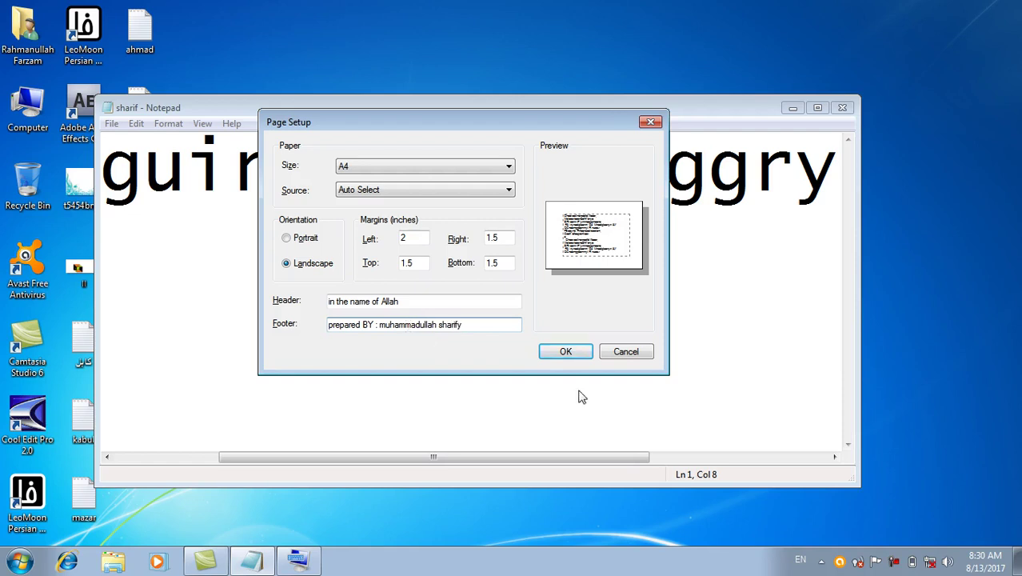
{"action": "left_click", "coordinate": [578, 353]}
- Print all pages of the sharif note in one copy on the HP LaserJet Professional M1132 MFP
{"action": "left_click", "coordinate": [113, 126]}
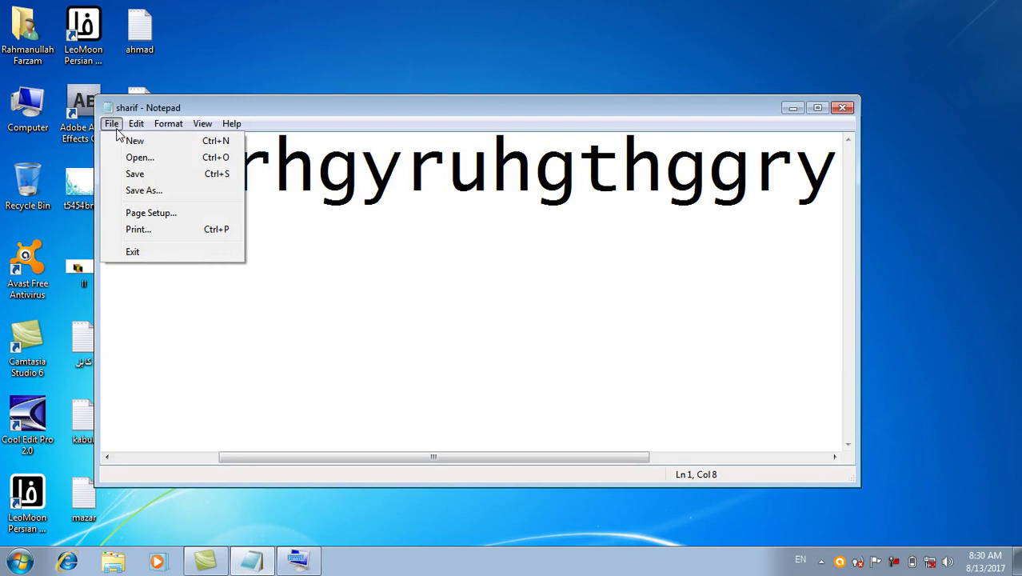
{"action": "left_click", "coordinate": [191, 230]}
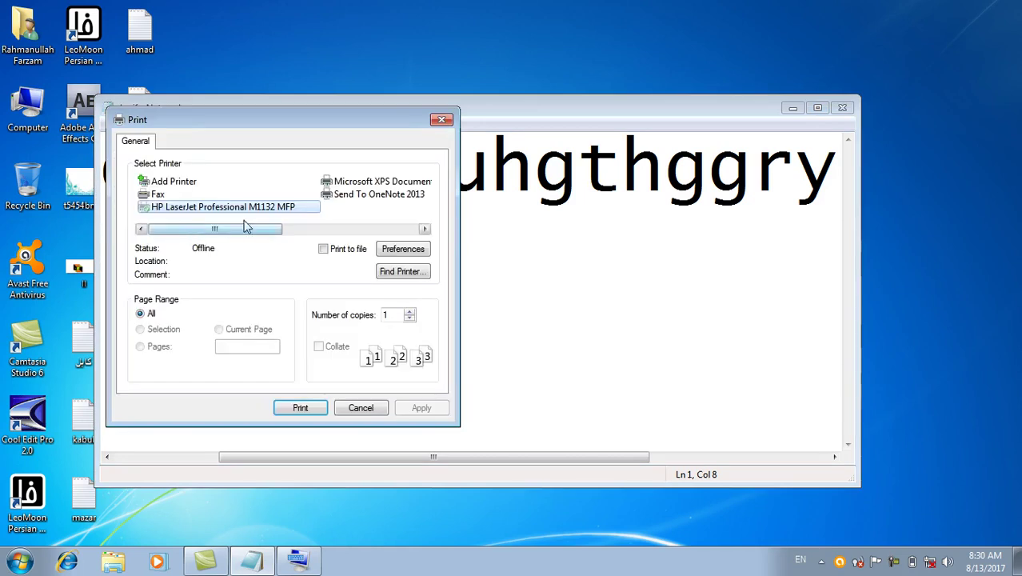
{"action": "left_click_drag", "start_coordinate": [295, 187], "coordinate": [429, 152]}
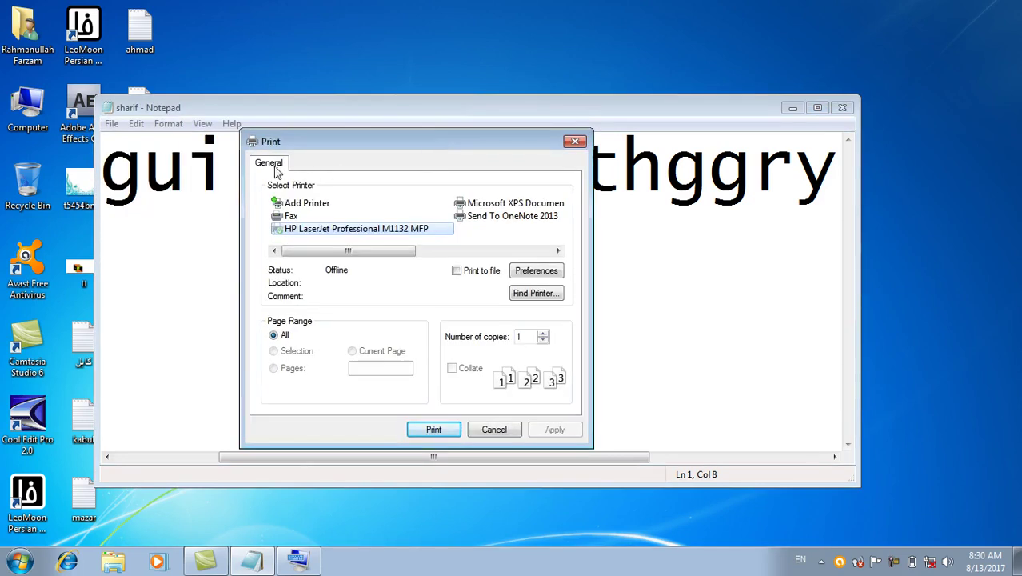
{"action": "left_click", "coordinate": [295, 229]}
{"action": "left_click", "coordinate": [296, 236]}
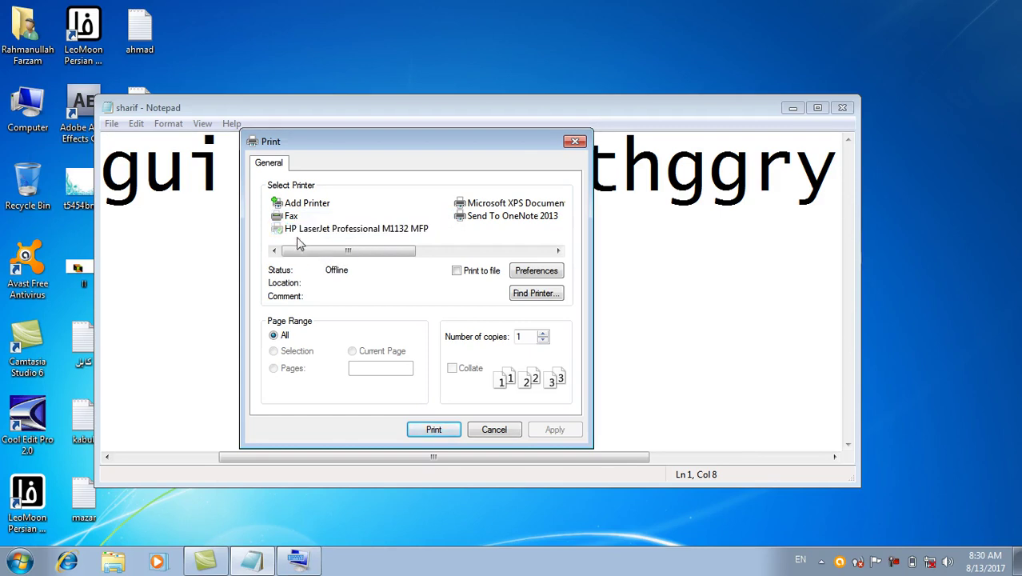
{"action": "left_click", "coordinate": [434, 429]}
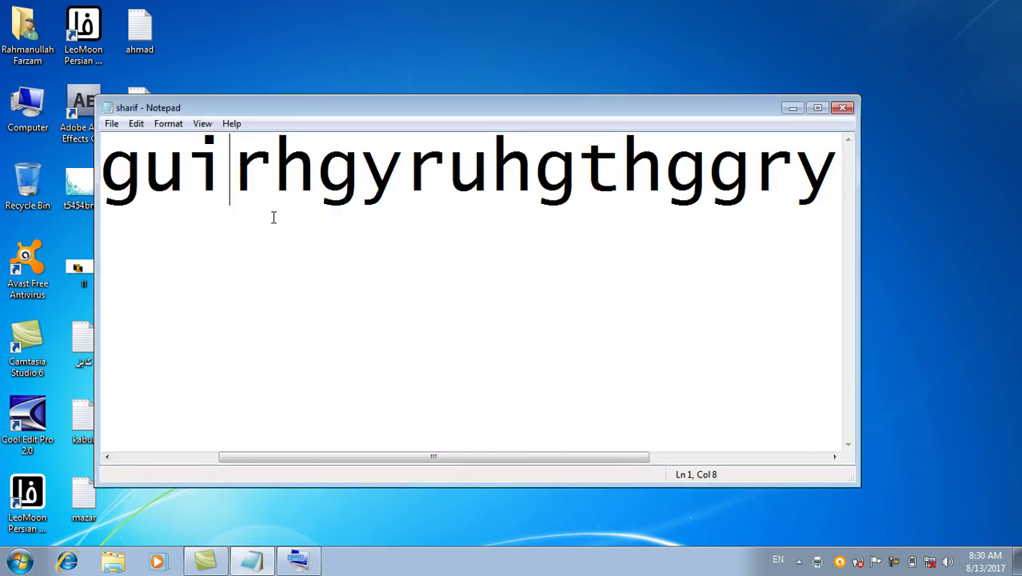
- Reopen the print settings for the sharif note and enable printing to a file
{"action": "left_click", "coordinate": [112, 124]}
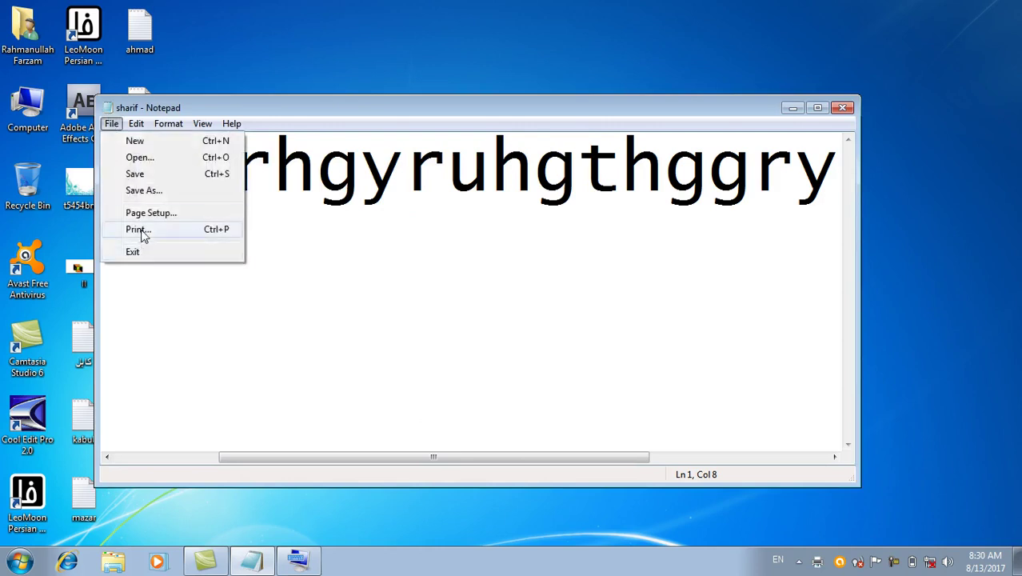
{"action": "left_click", "coordinate": [138, 229]}
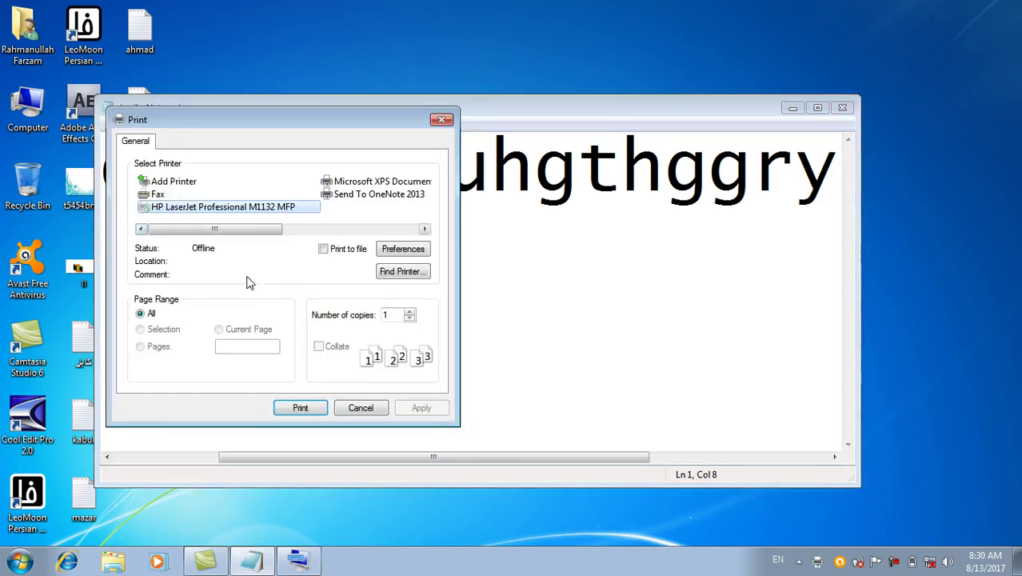
{"action": "left_click", "coordinate": [324, 249]}
- Try to connect to a network printer by choosing the Allah text document from the Documents library
{"action": "left_click", "coordinate": [404, 271]}
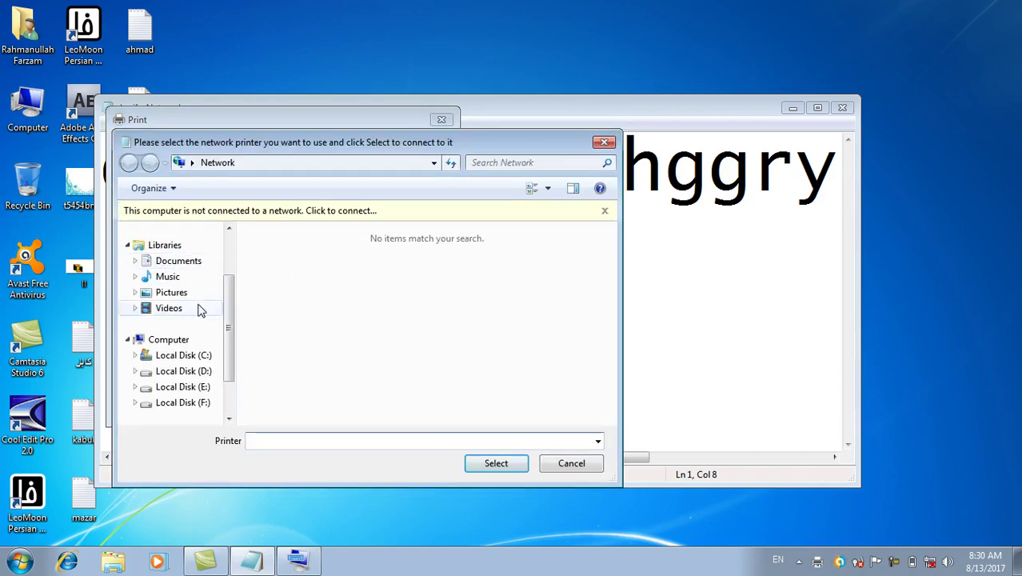
{"action": "left_click", "coordinate": [168, 261]}
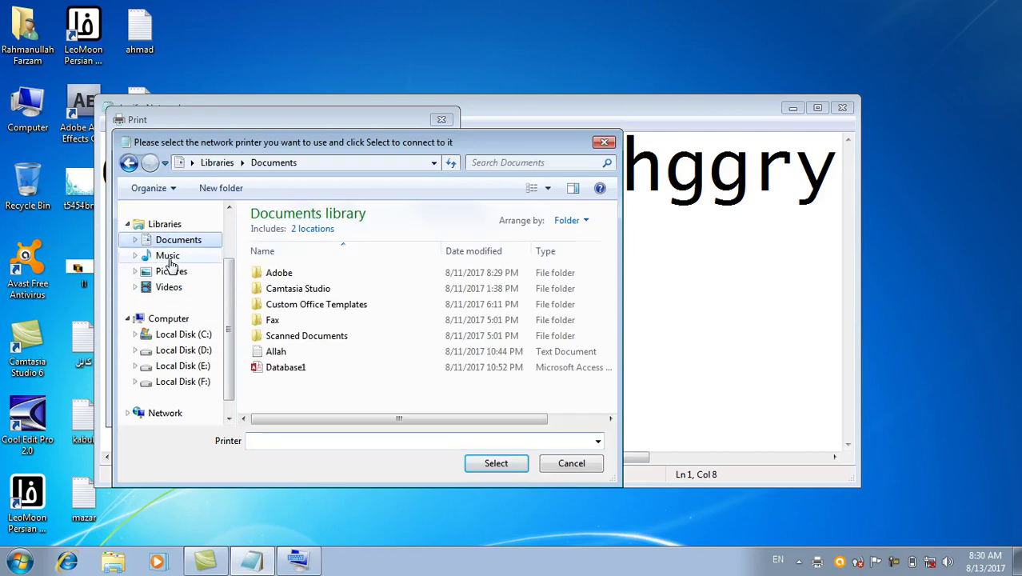
{"action": "left_click", "coordinate": [276, 353]}
{"action": "left_click", "coordinate": [484, 464]}
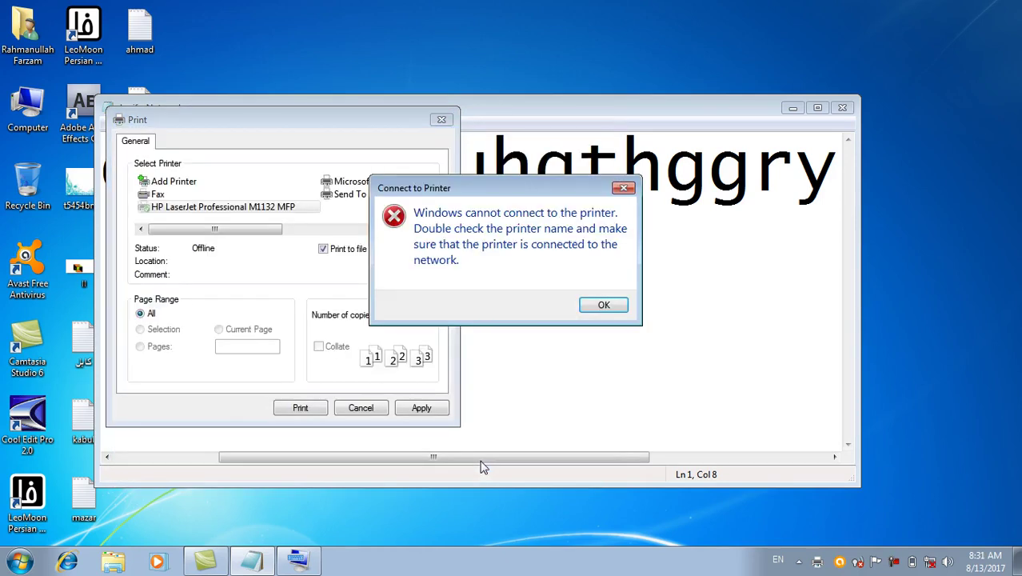
- Dismiss the printer connection error, close the print settings without printing, and move the sharif note's window aside
{"action": "left_click", "coordinate": [594, 310]}
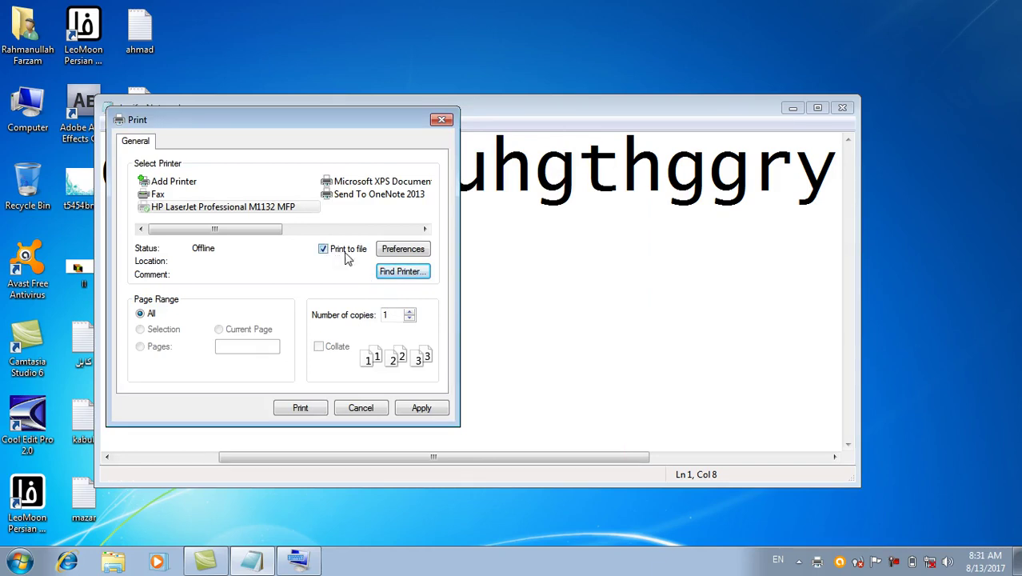
{"action": "left_click", "coordinate": [440, 119]}
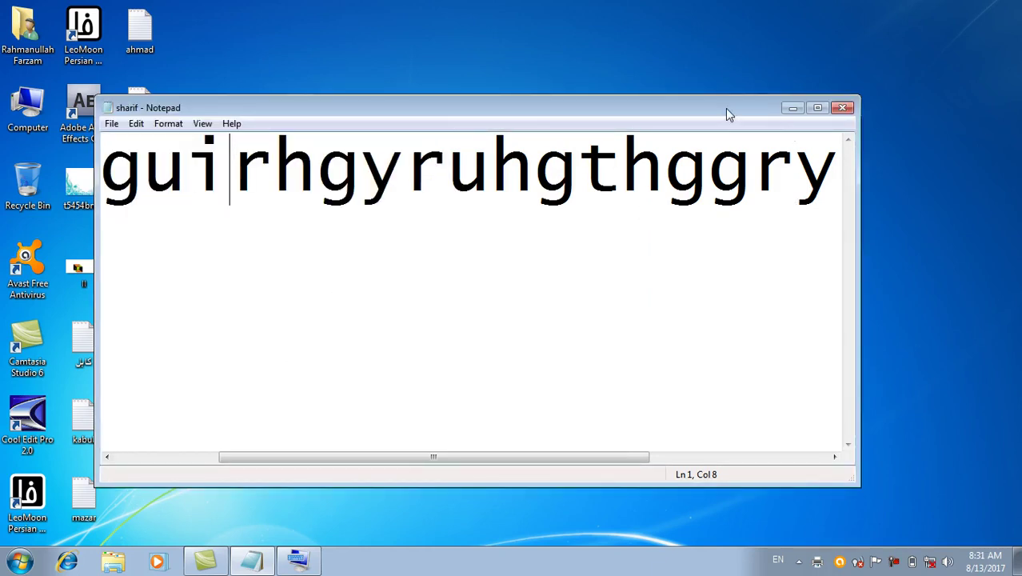
{"action": "left_click_drag", "start_coordinate": [728, 112], "coordinate": [843, 148]}
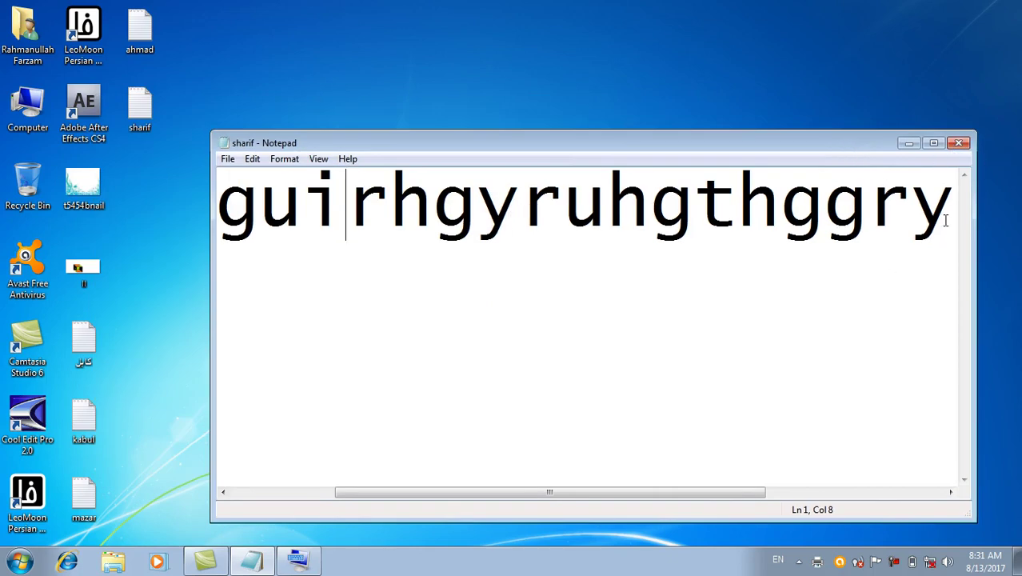
{"action": "left_click", "coordinate": [894, 561]}
{"action": "left_click", "coordinate": [946, 488]}
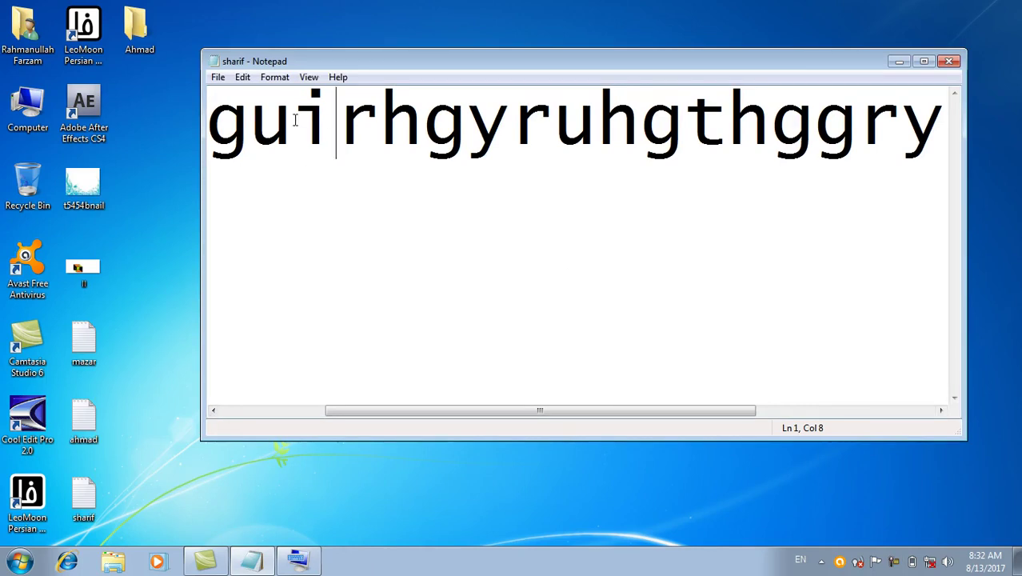
- Enable printing to a file in the sharif note's print settings, apply it, and leave the settings without printing
{"action": "left_click", "coordinate": [219, 79]}
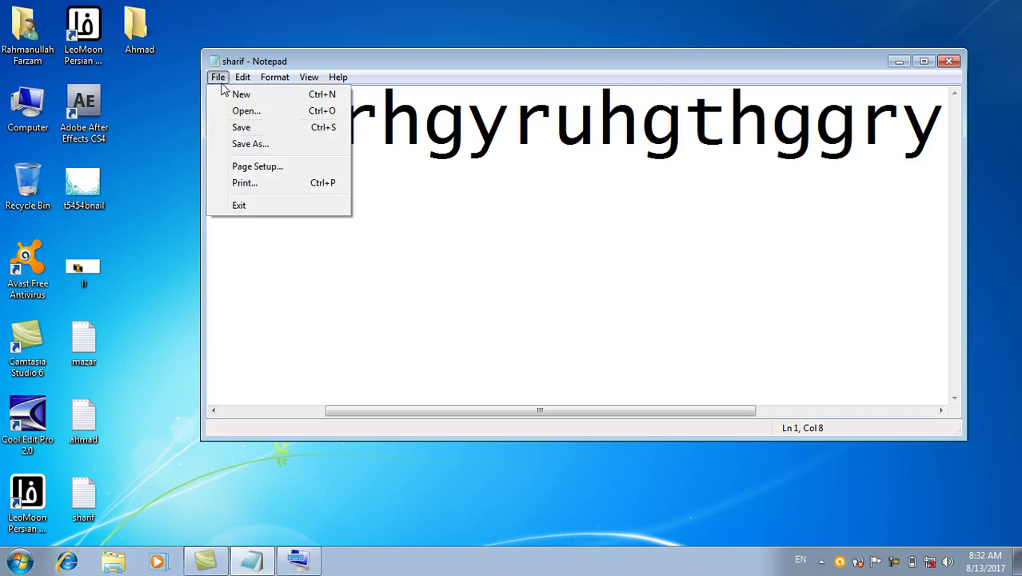
{"action": "left_click", "coordinate": [244, 183]}
{"action": "left_click", "coordinate": [429, 203]}
{"action": "left_click", "coordinate": [521, 365]}
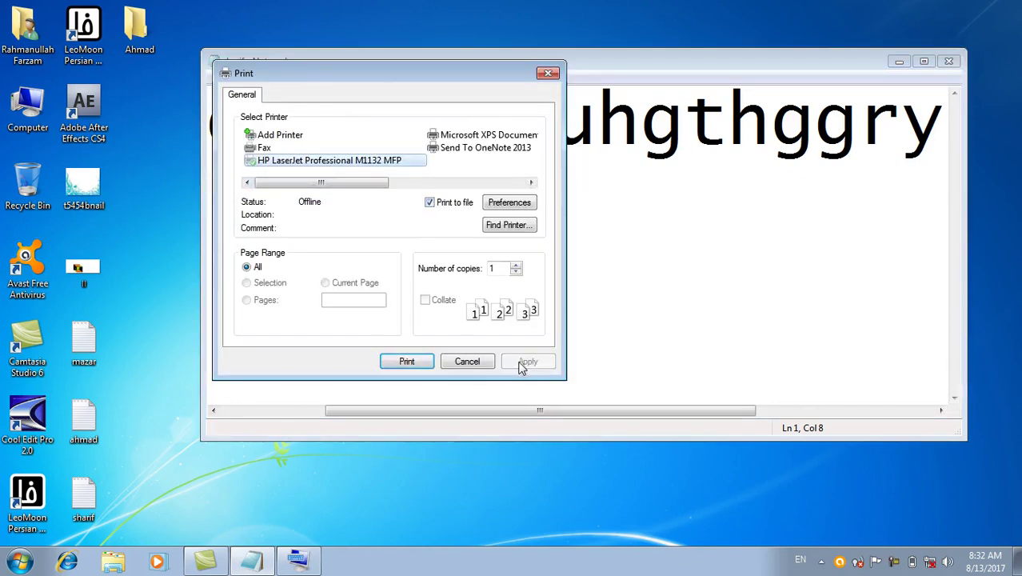
{"action": "left_click", "coordinate": [484, 361]}
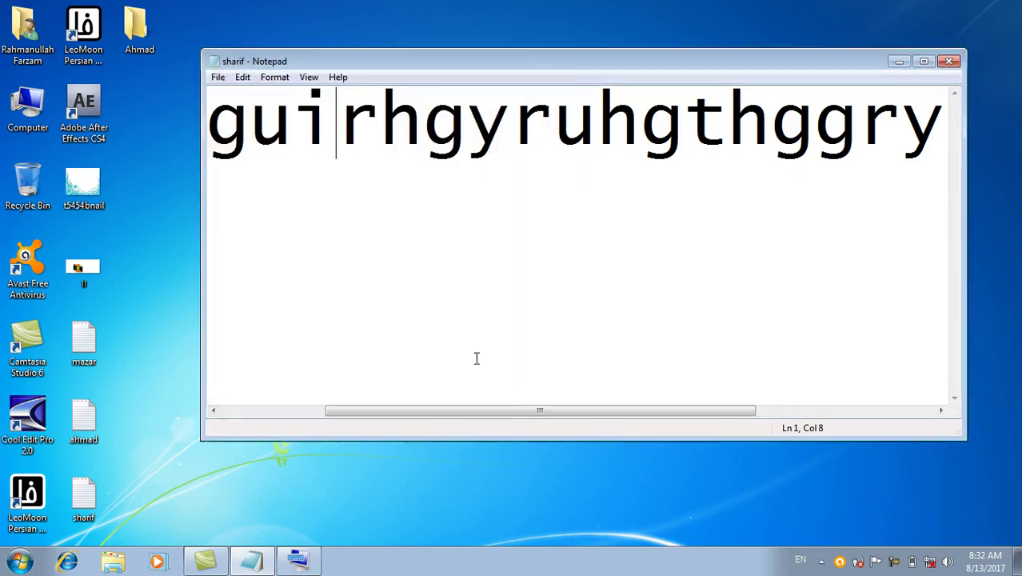
- Print the kabul text document directly from the Ahmad folder on the desktop, and close the folder
{"action": "double_click", "coordinate": [137, 46]}
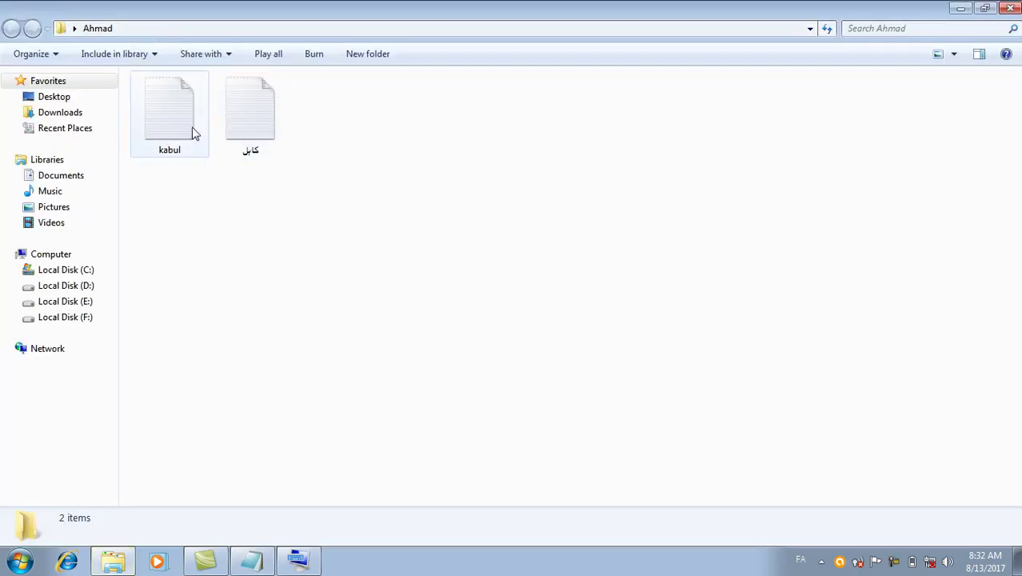
{"action": "right_click", "coordinate": [161, 124]}
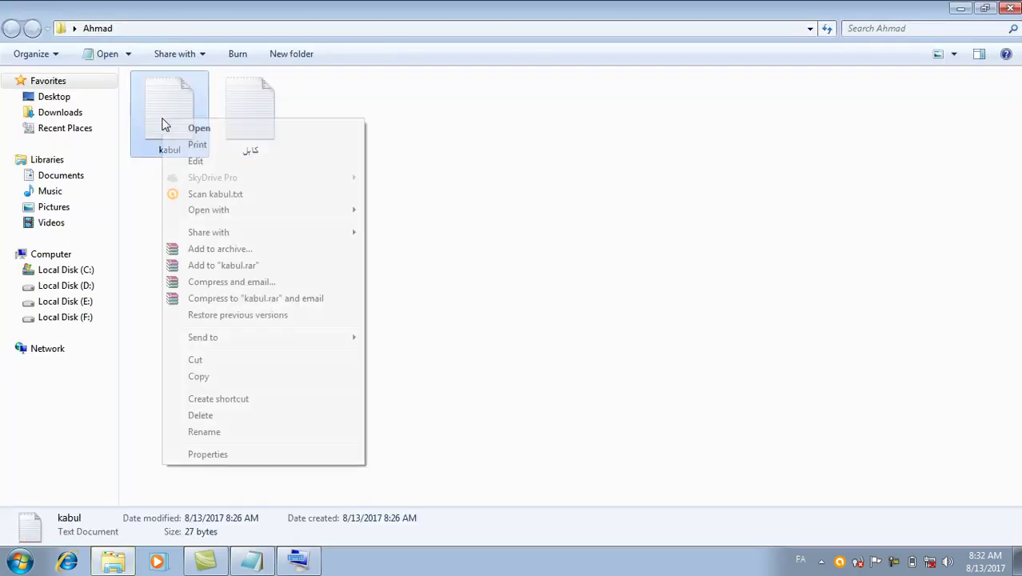
{"action": "left_click", "coordinate": [196, 144]}
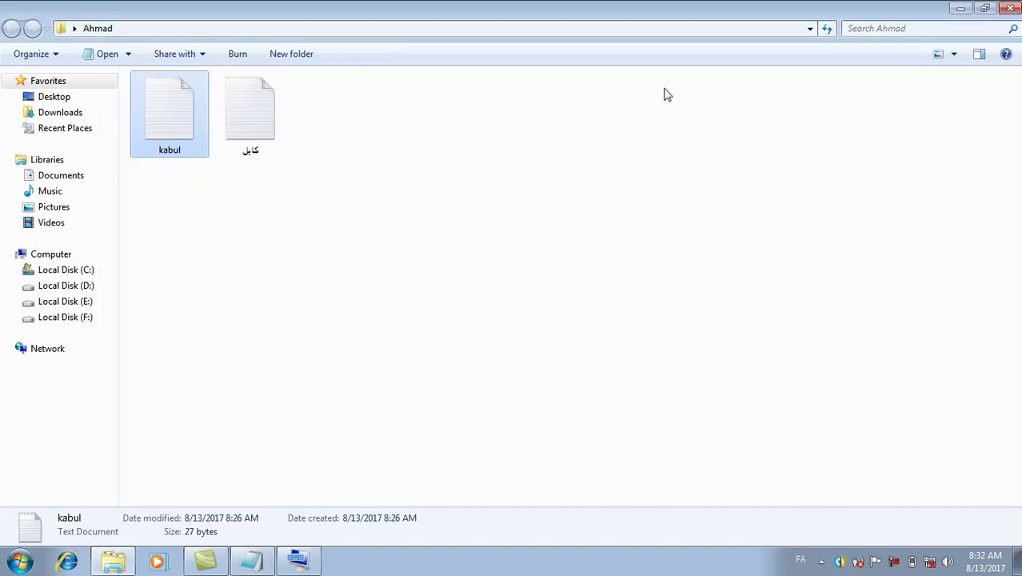
{"action": "left_click", "coordinate": [1011, 12]}
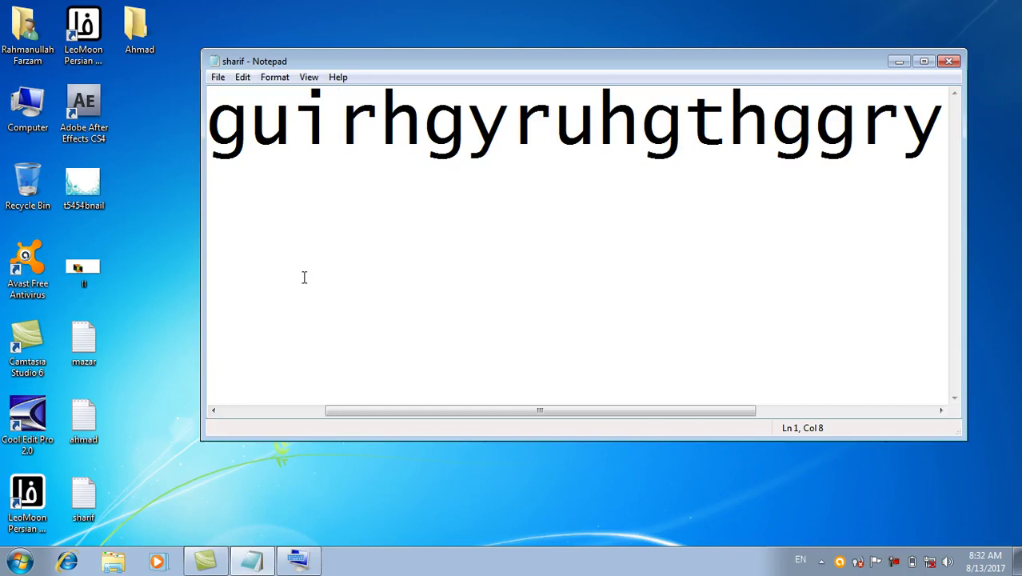
- Open the printing preferences of the HP LaserJet Professional M1132 MFP from the sharif note's print settings
{"action": "left_click", "coordinate": [218, 78]}
{"action": "left_click", "coordinate": [249, 184]}
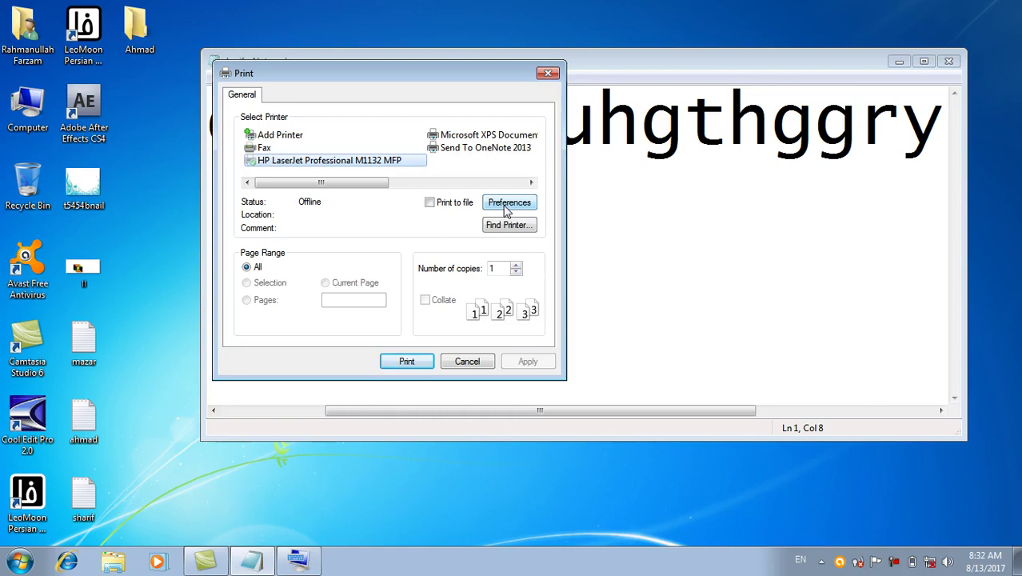
{"action": "left_click", "coordinate": [505, 209]}
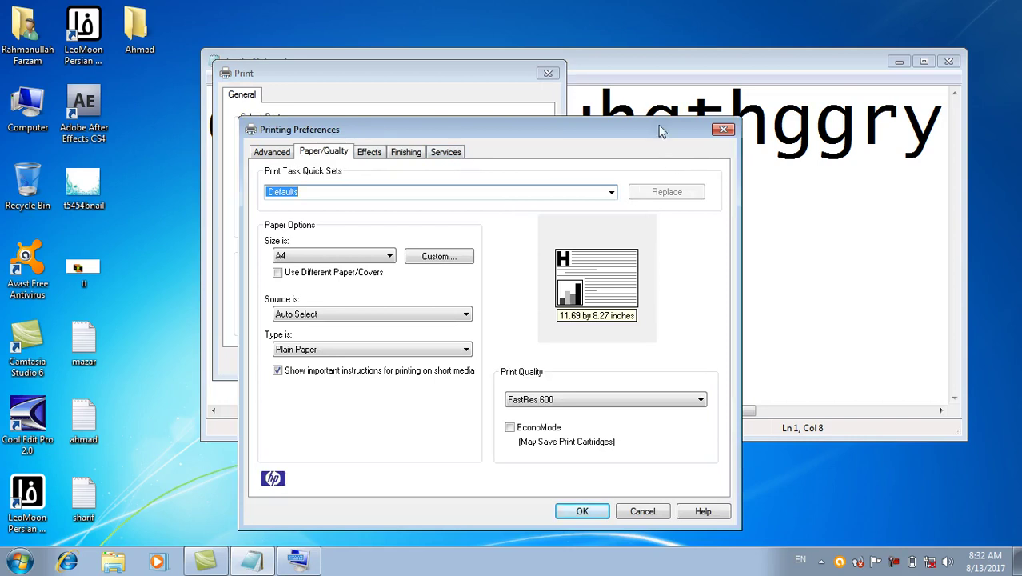
{"action": "left_click", "coordinate": [719, 132]}
{"action": "left_click", "coordinate": [512, 206]}
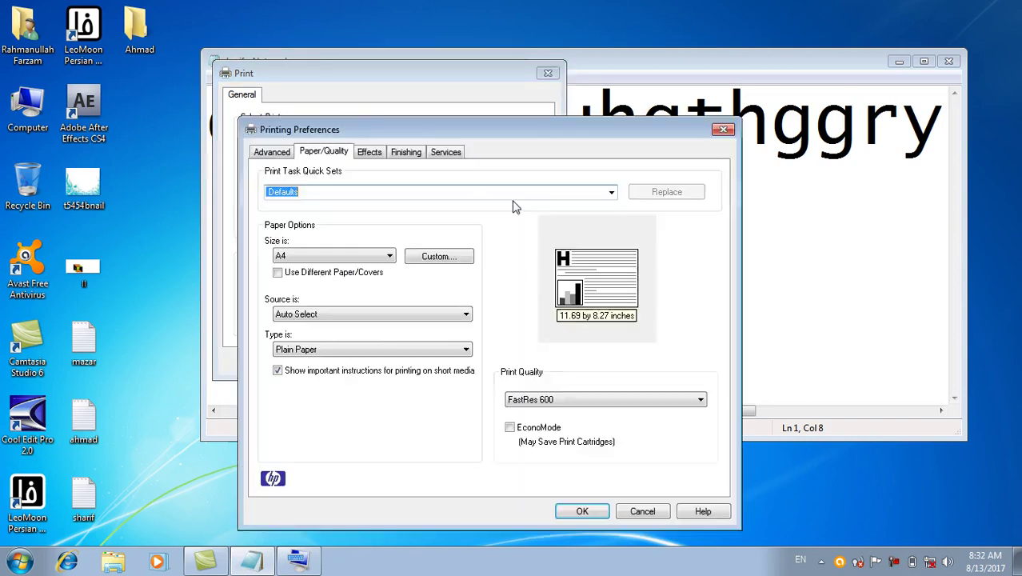
{"action": "left_click_drag", "start_coordinate": [396, 137], "coordinate": [437, 60]}
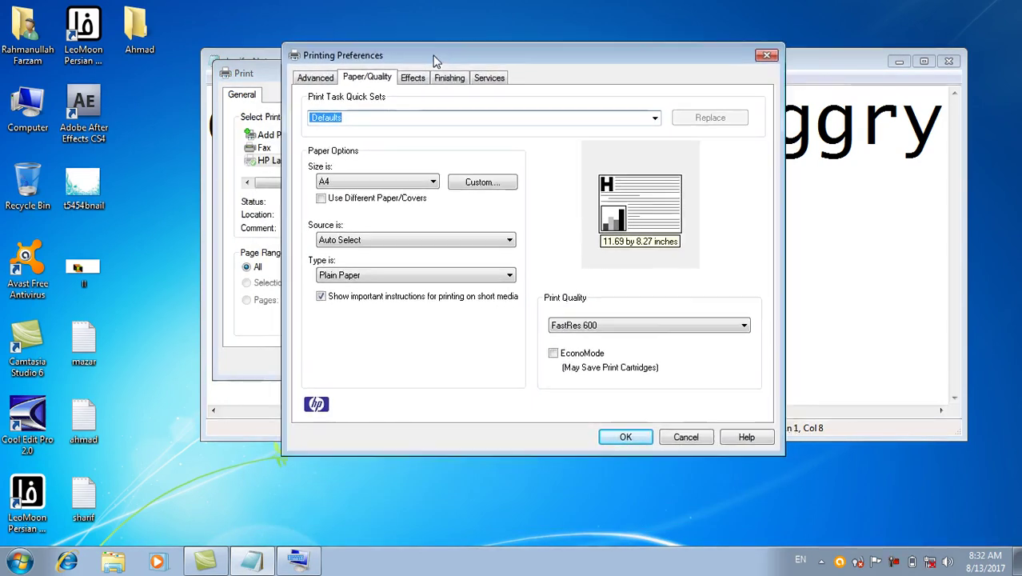
- Set the number of copies to 9 in the printer's advanced preferences
{"action": "left_click", "coordinate": [323, 80]}
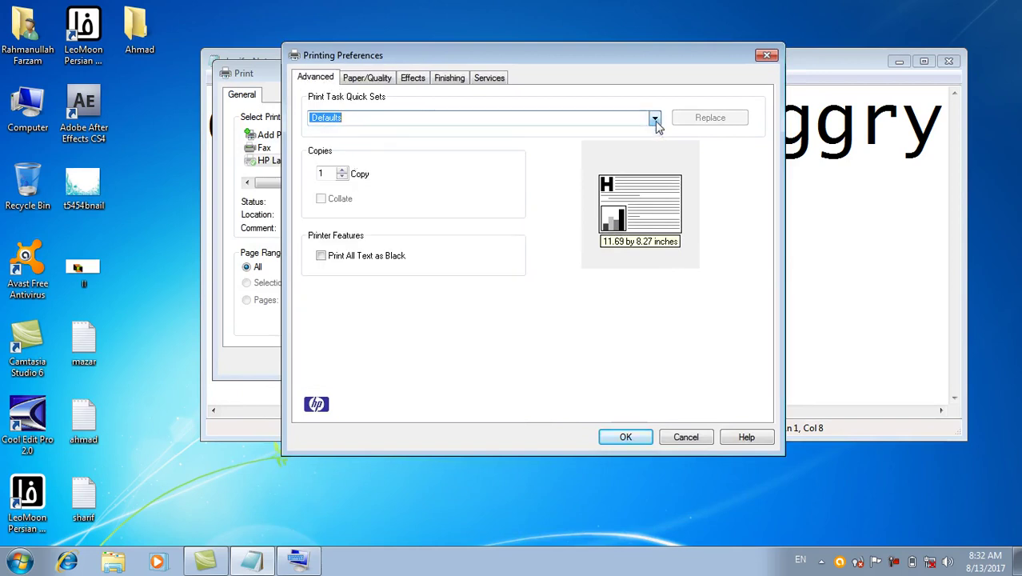
{"action": "left_click", "coordinate": [342, 171]}
{"action": "left_click", "coordinate": [342, 171]}
{"action": "left_click_drag", "start_coordinate": [341, 173], "coordinate": [342, 173]}
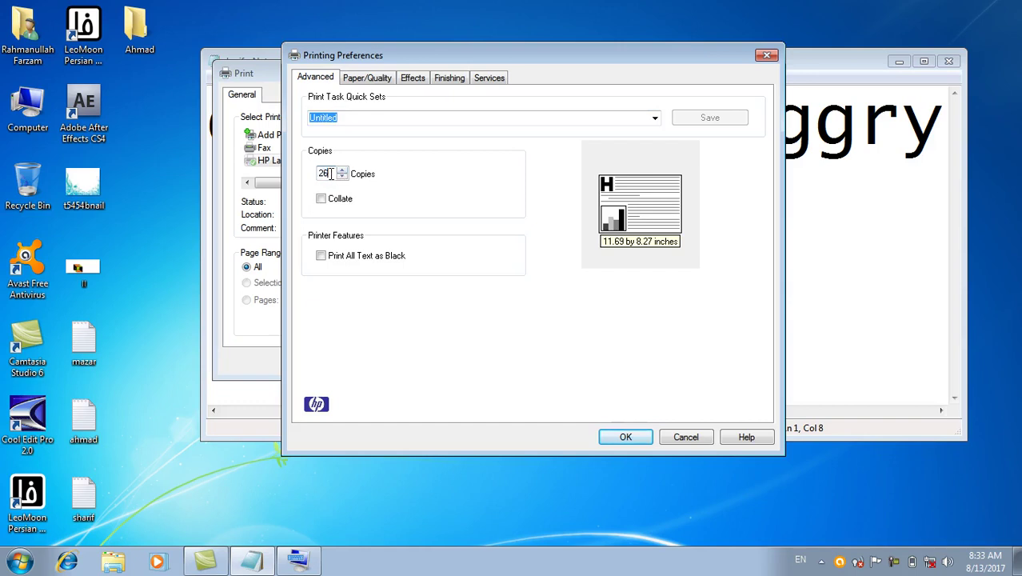
{"action": "type", "text": "9"}
- Try collating the copies, turn collation back off, and enable printing all text as black
{"action": "left_click", "coordinate": [321, 200]}
{"action": "double_click", "coordinate": [320, 175]}
{"action": "left_click", "coordinate": [320, 198]}
{"action": "double_click", "coordinate": [319, 176]}
{"action": "left_click", "coordinate": [20, 561]}
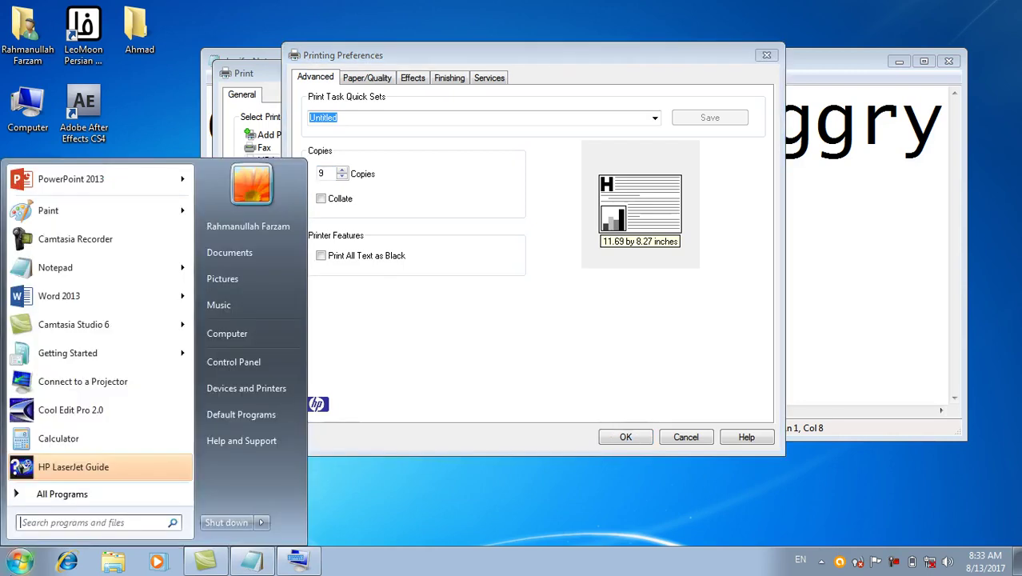
{"action": "left_click", "coordinate": [316, 274]}
{"action": "left_click", "coordinate": [320, 199]}
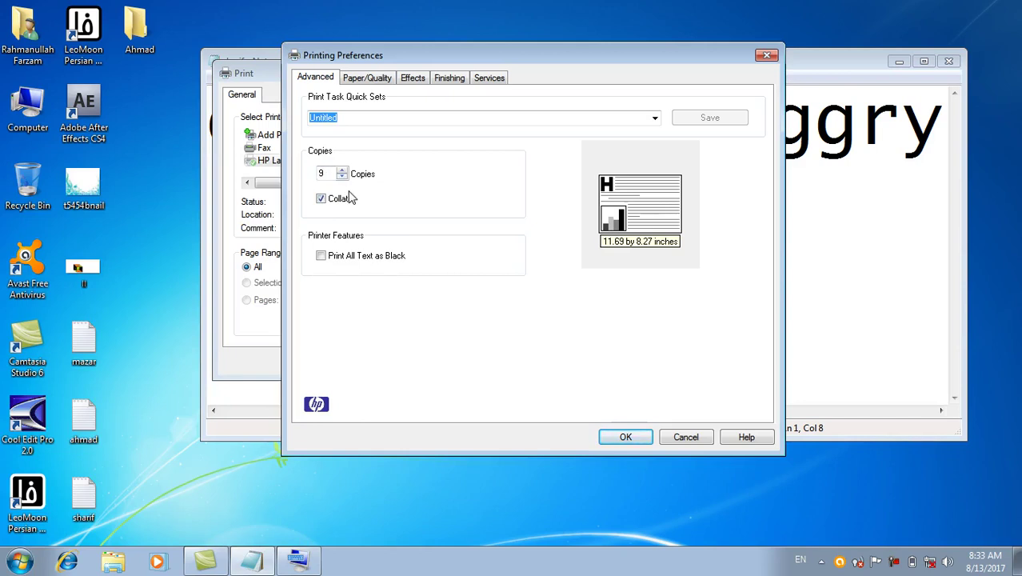
{"action": "left_click", "coordinate": [321, 200]}
{"action": "left_click", "coordinate": [321, 257]}
- Choose A4 as the paper size in the paper and quality preferences
{"action": "left_click", "coordinate": [367, 78]}
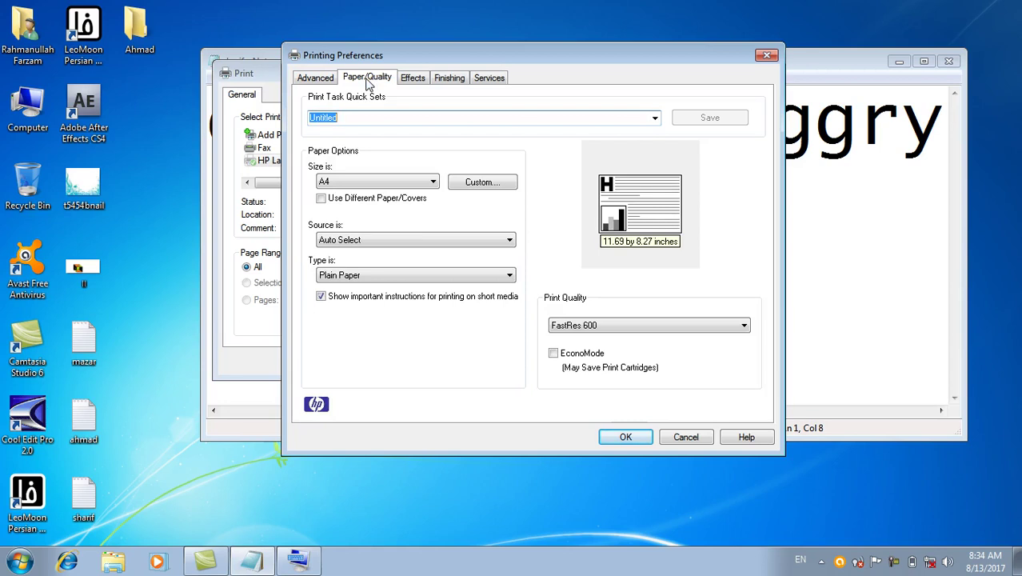
{"action": "left_click", "coordinate": [373, 183]}
{"action": "left_click", "coordinate": [332, 225]}
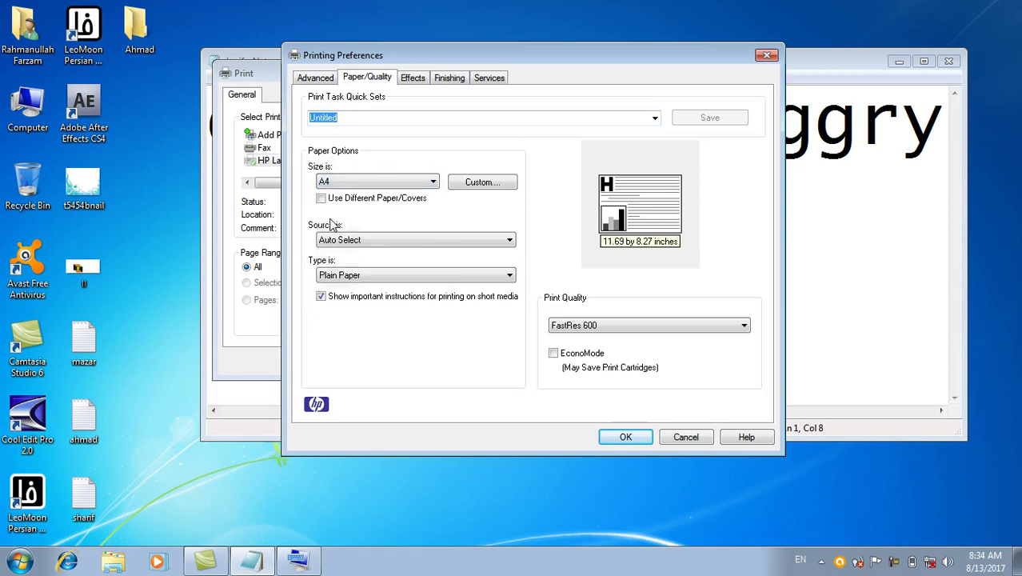
- Define a custom paper size 8.50 inches wide and 12.10 inches high, and switch its units to millimetres
{"action": "left_click", "coordinate": [478, 183]}
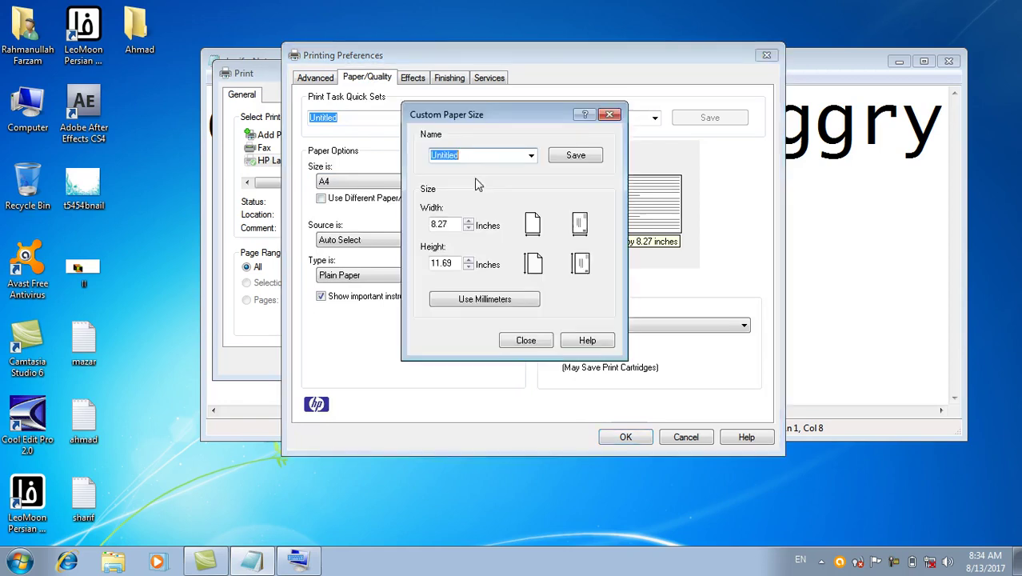
{"action": "left_click_drag", "start_coordinate": [479, 113], "coordinate": [434, 127]}
{"action": "left_click", "coordinate": [484, 172]}
{"action": "left_click", "coordinate": [484, 173]}
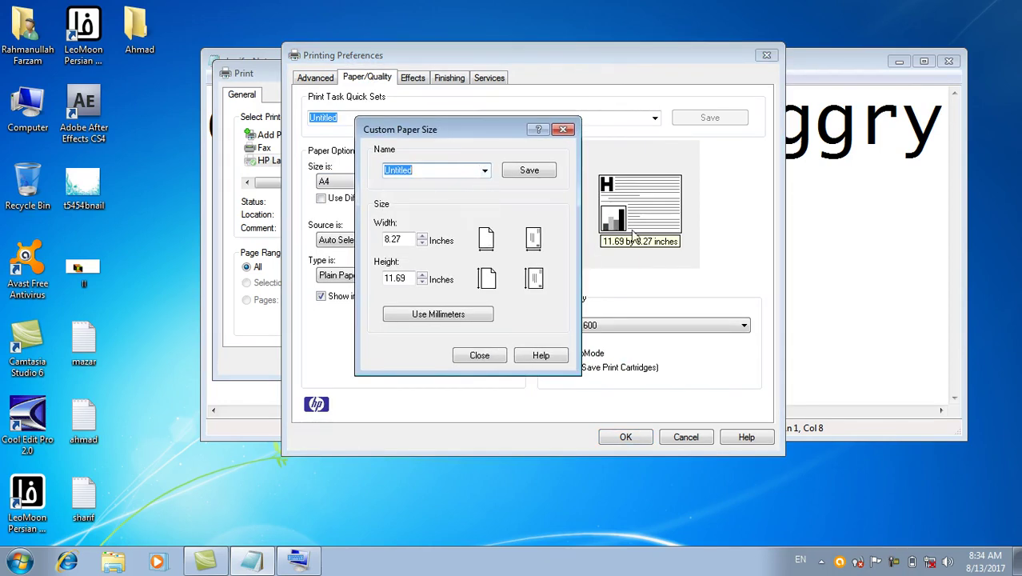
{"action": "left_click", "coordinate": [422, 236]}
{"action": "left_click", "coordinate": [434, 315]}
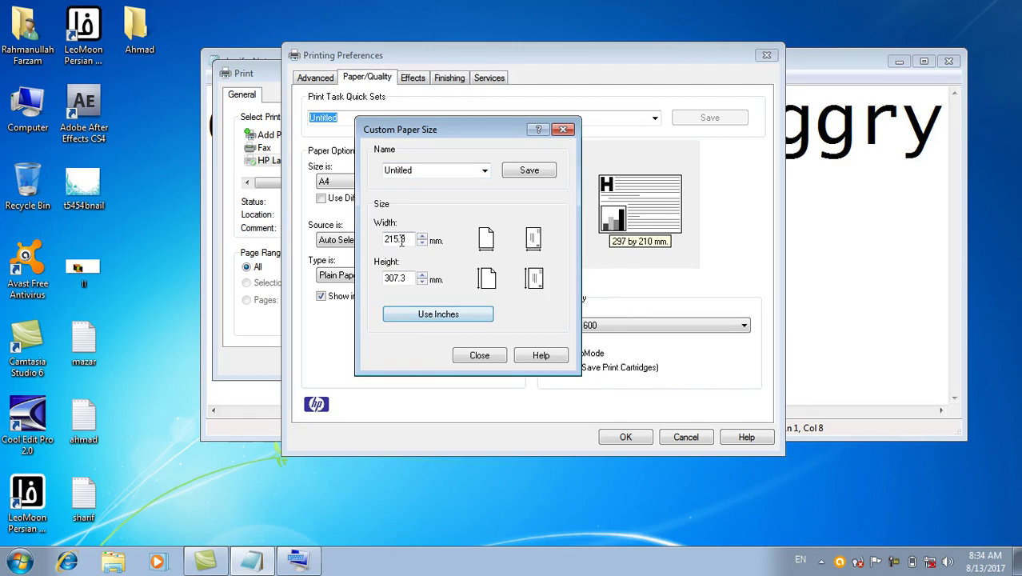
- Switch the custom paper size back to inches and save it under the name Untitled
{"action": "left_click", "coordinate": [422, 314]}
{"action": "left_click", "coordinate": [424, 316]}
{"action": "left_click", "coordinate": [427, 316]}
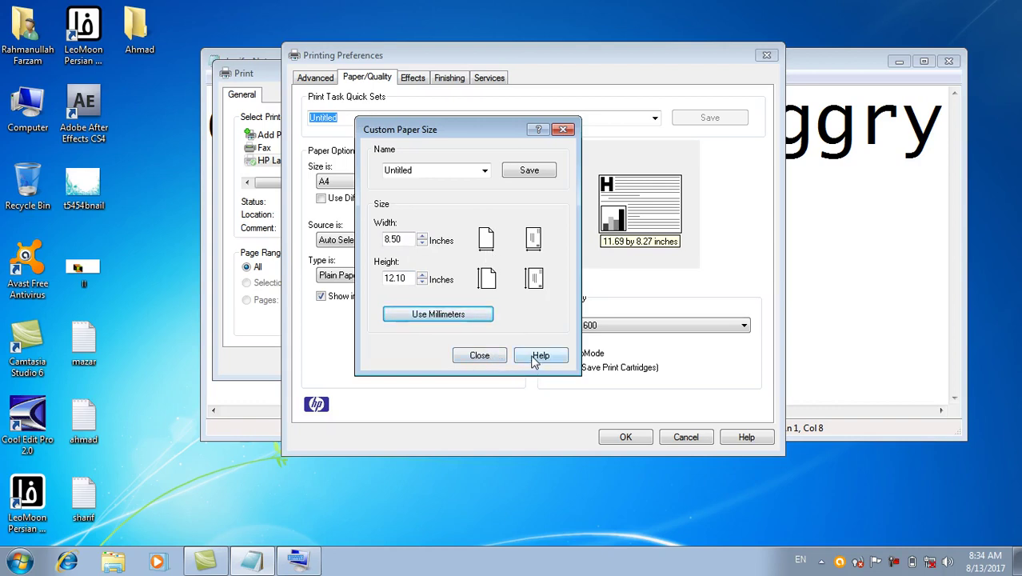
{"action": "left_click", "coordinate": [530, 170]}
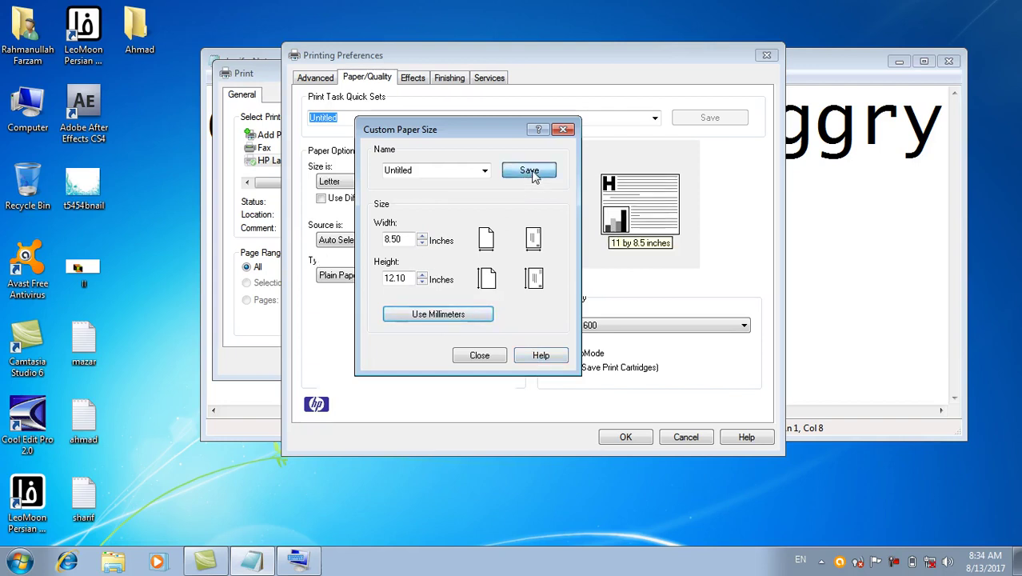
{"action": "left_click", "coordinate": [480, 355]}
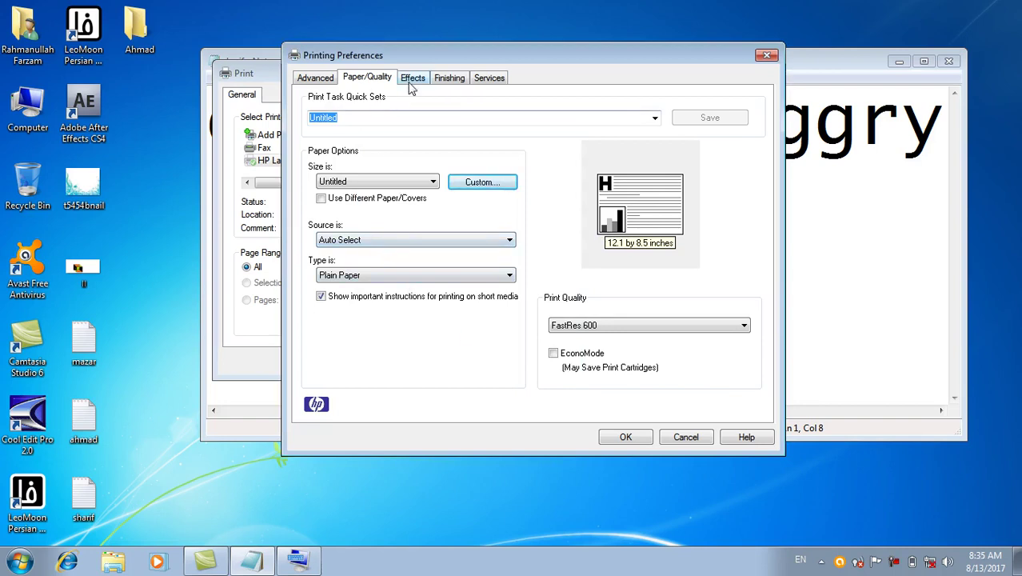
- Check the saved custom paper size names, and set the print job's paper size back to A4
{"action": "left_click", "coordinate": [411, 181]}
{"action": "left_click", "coordinate": [357, 217]}
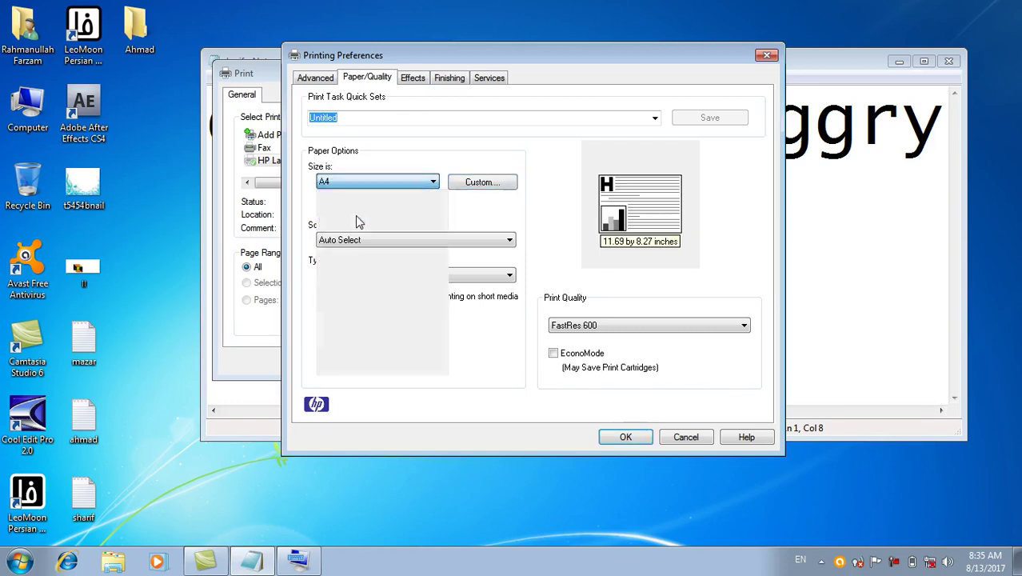
{"action": "left_click", "coordinate": [470, 184]}
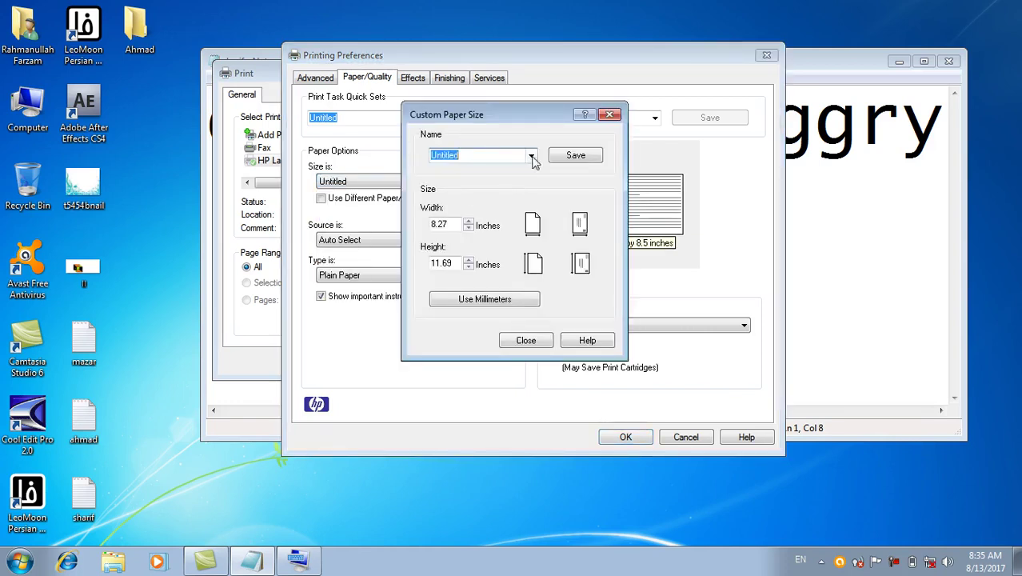
{"action": "left_click", "coordinate": [531, 155]}
{"action": "left_click", "coordinate": [531, 155]}
{"action": "left_click", "coordinate": [610, 115]}
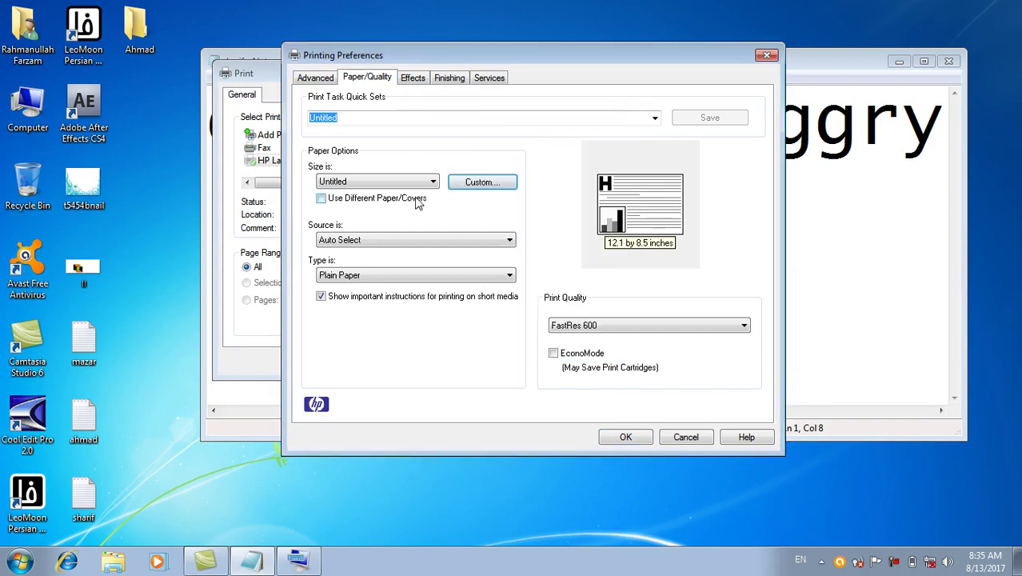
{"action": "left_click", "coordinate": [426, 181]}
{"action": "left_click", "coordinate": [344, 216]}
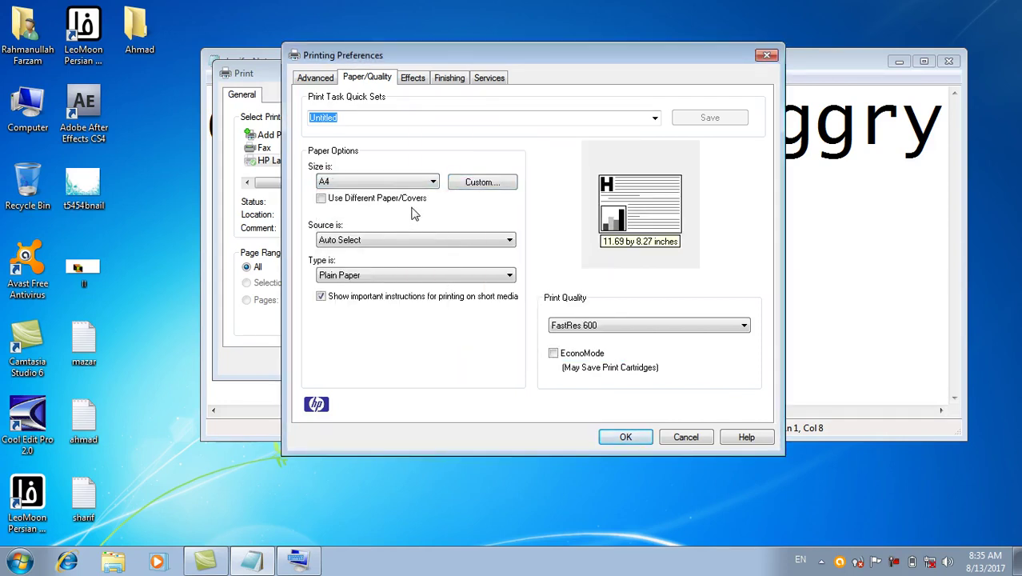
- Enable different paper and covers, and add a blank or preprinted front cover on A4 paper
{"action": "left_click", "coordinate": [323, 199]}
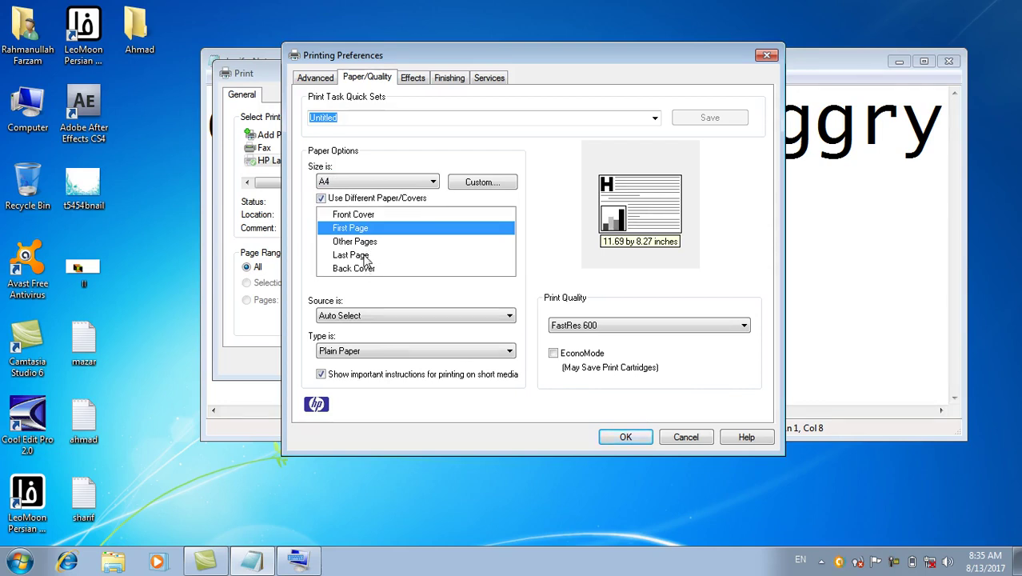
{"action": "left_click", "coordinate": [361, 218]}
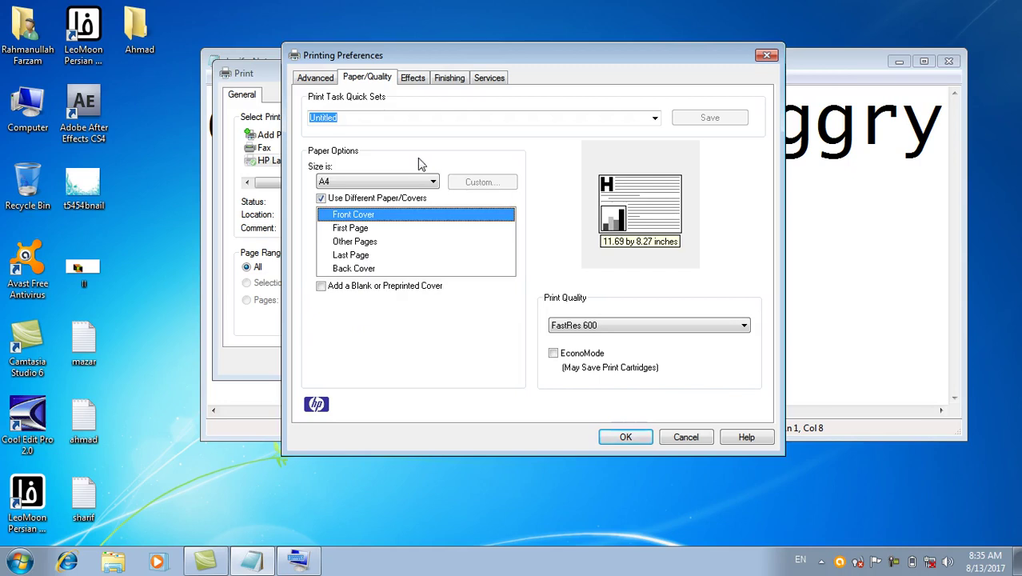
{"action": "left_click", "coordinate": [424, 183]}
{"action": "left_click", "coordinate": [424, 184]}
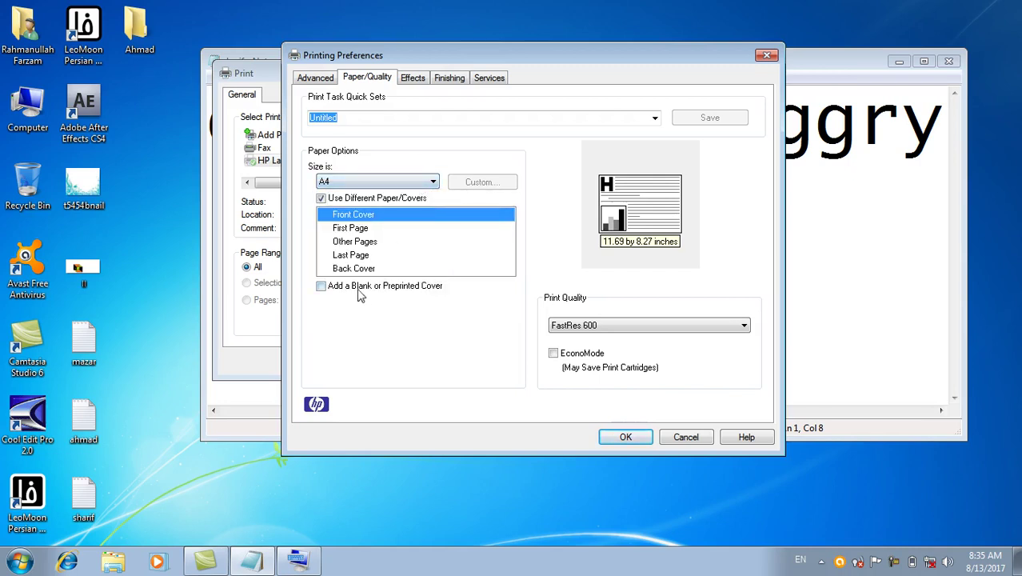
{"action": "left_click", "coordinate": [320, 286]}
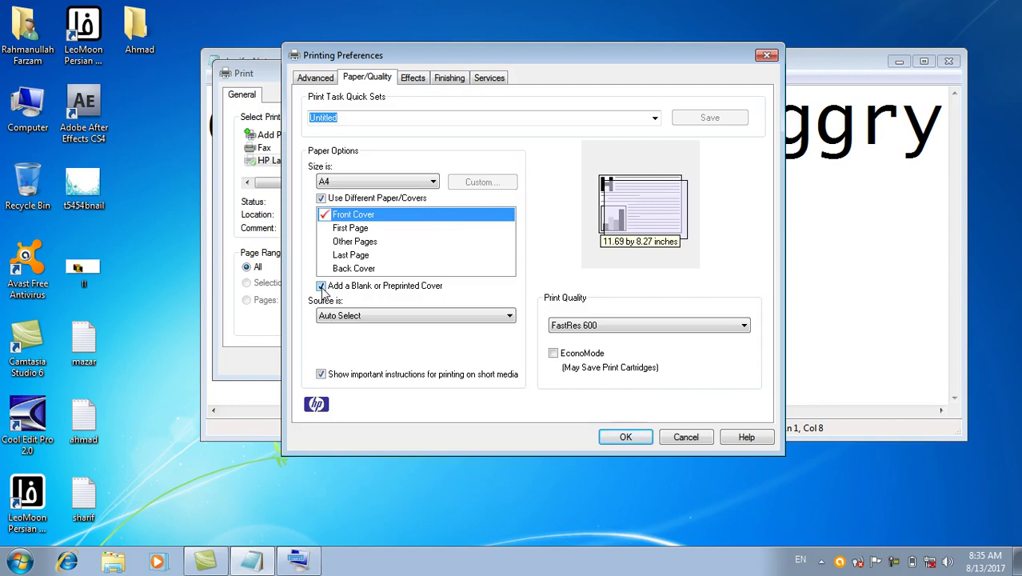
- Look through the HP printer's effects, finishing and services preferences, and close them without accepting changes
{"action": "left_click", "coordinate": [411, 78]}
{"action": "left_click", "coordinate": [455, 78]}
{"action": "left_click", "coordinate": [487, 77]}
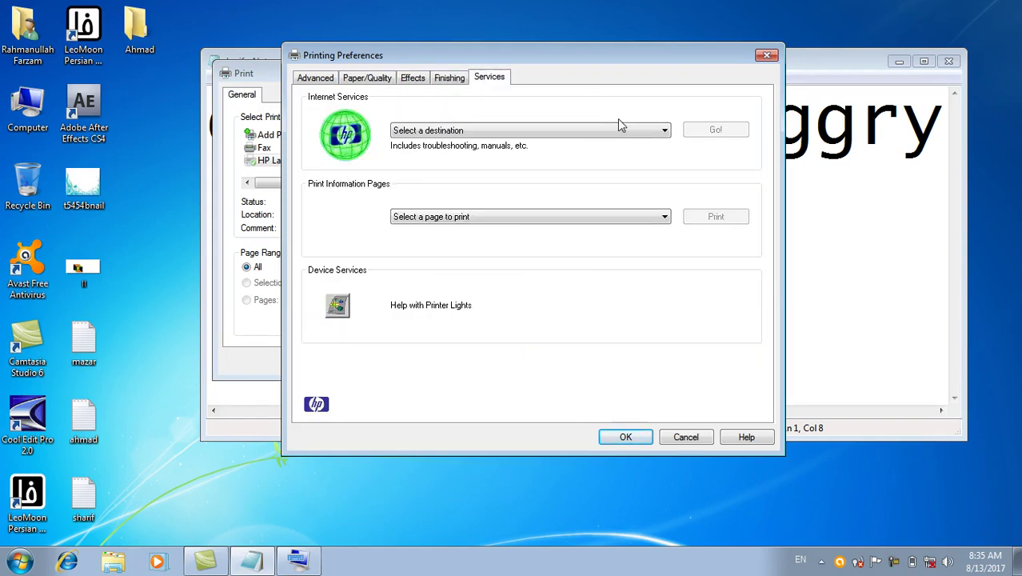
{"action": "left_click", "coordinate": [767, 56]}
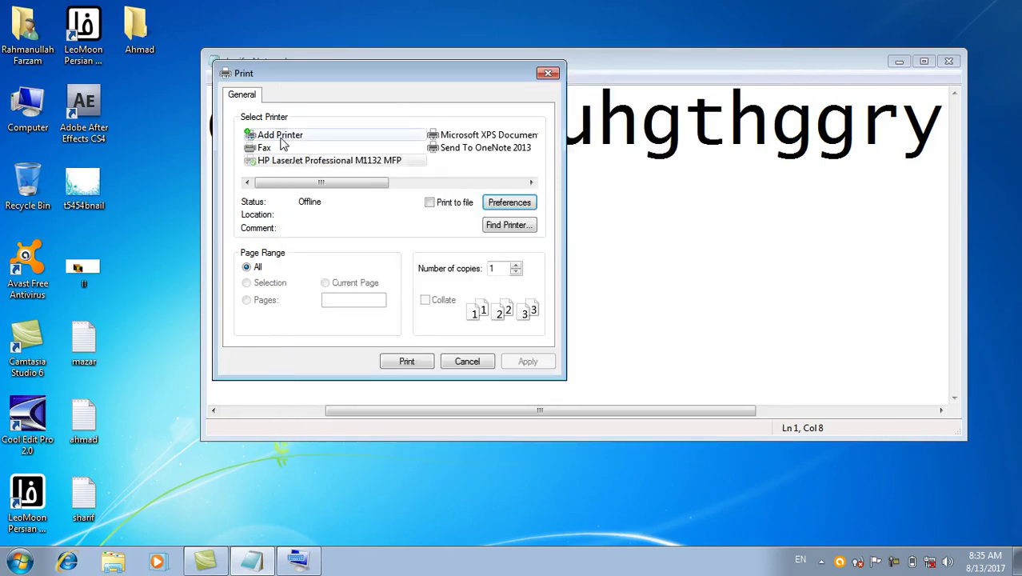
- Choose the Send To OneNote 2013 printer and set its page orientation to Portrait
{"action": "left_click", "coordinate": [312, 135]}
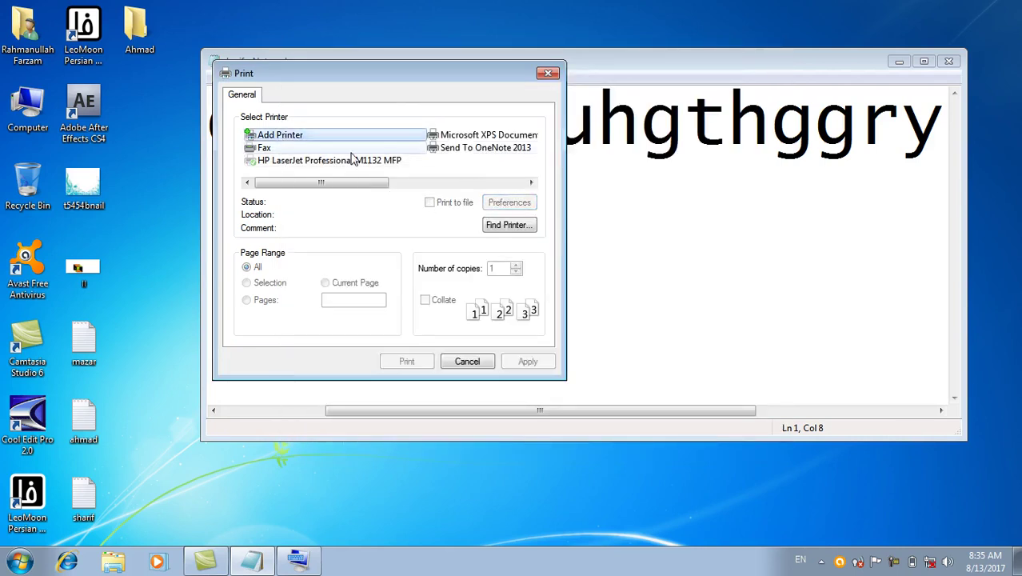
{"action": "left_click", "coordinate": [459, 147]}
{"action": "left_click", "coordinate": [509, 202]}
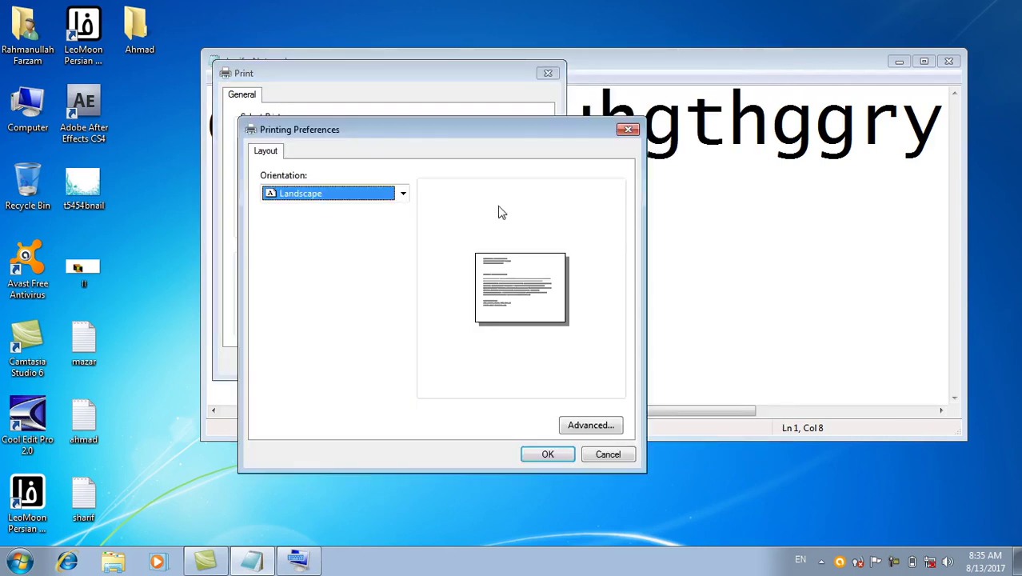
{"action": "left_click_drag", "start_coordinate": [429, 134], "coordinate": [586, 70]}
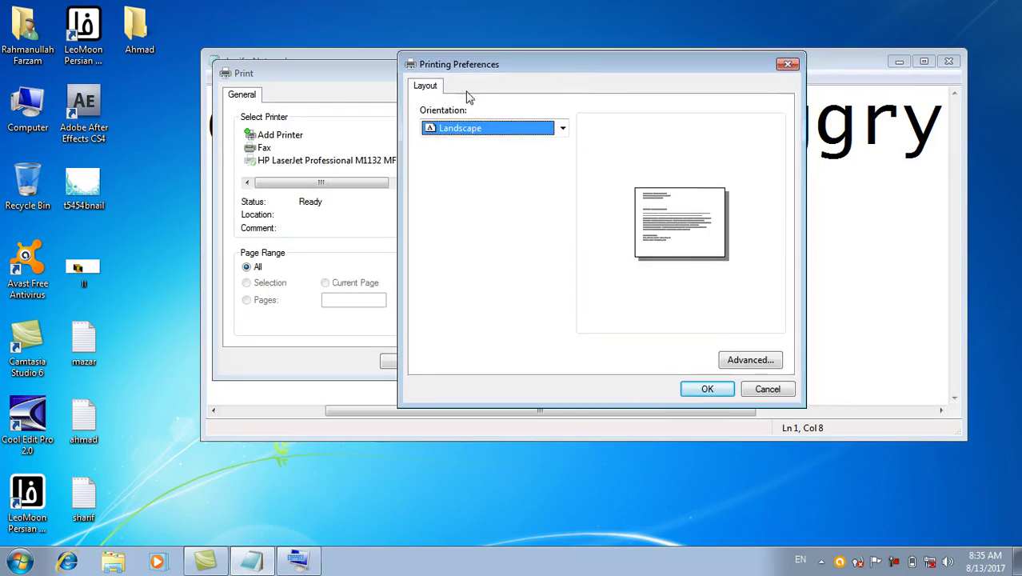
{"action": "left_click", "coordinate": [563, 130]}
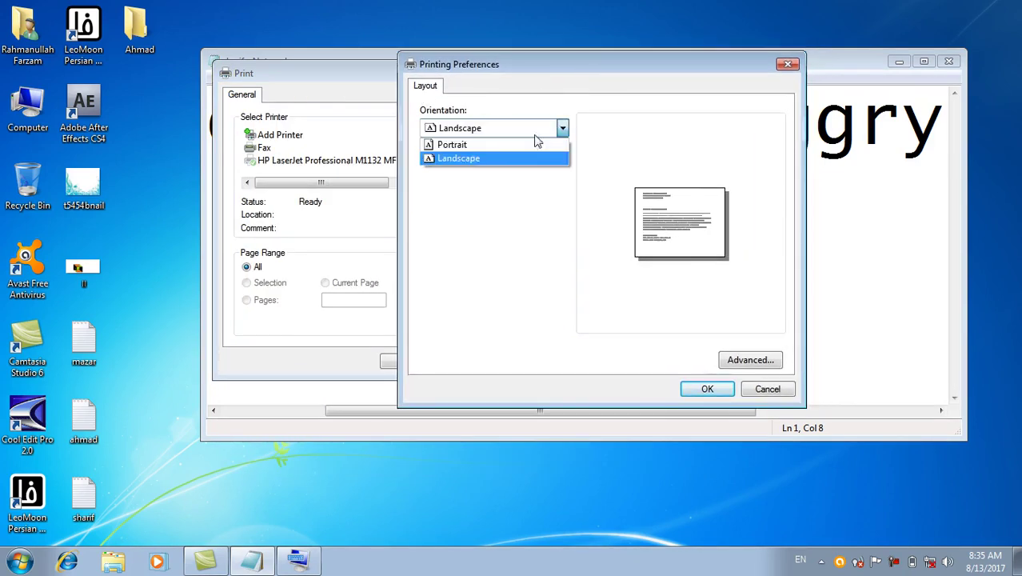
{"action": "left_click", "coordinate": [480, 149]}
- Set the paper size to A4 in the OneNote driver's advanced options and accept the printing preferences
{"action": "left_click", "coordinate": [733, 359]}
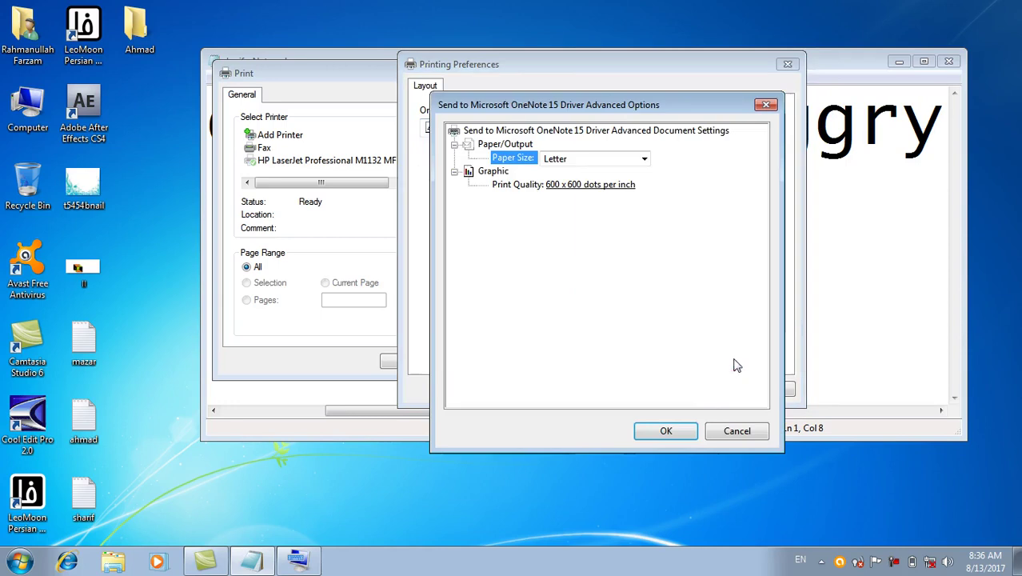
{"action": "left_click", "coordinate": [644, 159]}
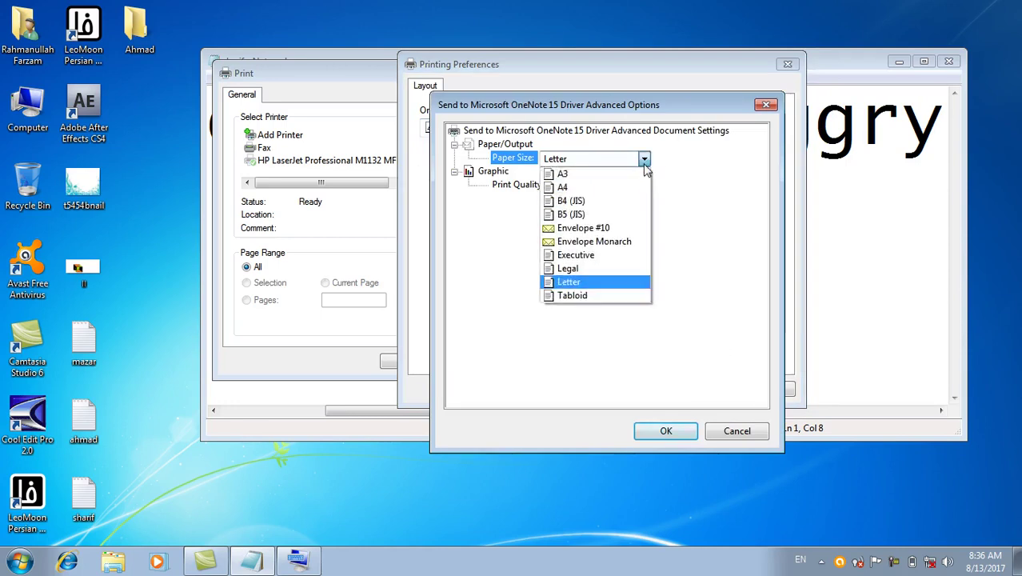
{"action": "left_click", "coordinate": [564, 188]}
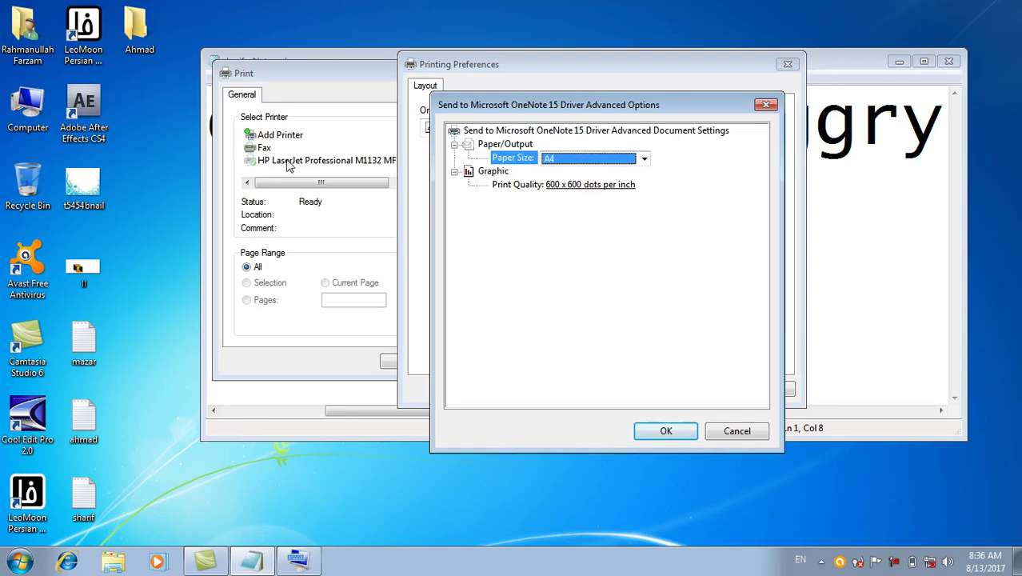
{"action": "left_click", "coordinate": [664, 432]}
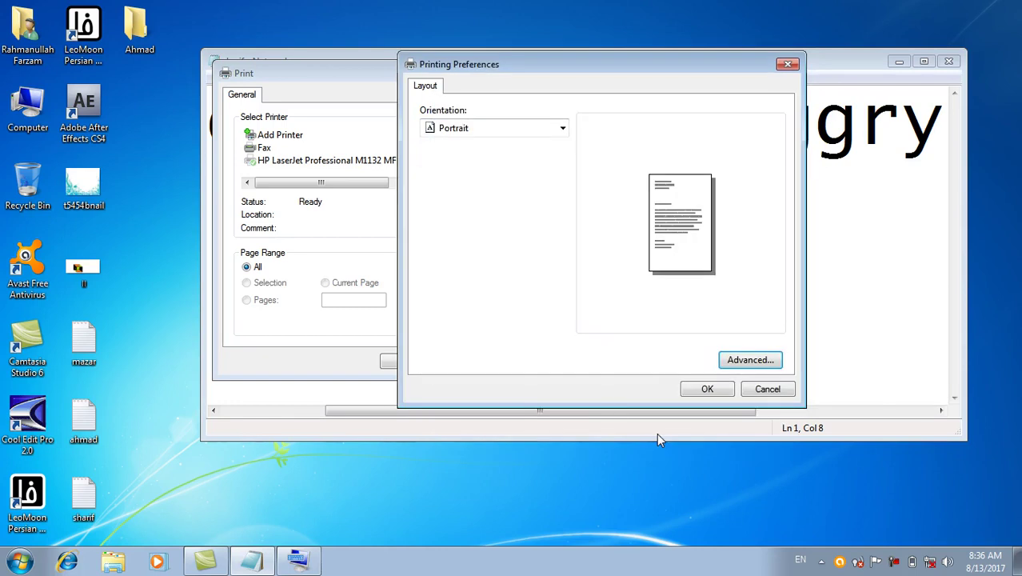
{"action": "left_click", "coordinate": [699, 392]}
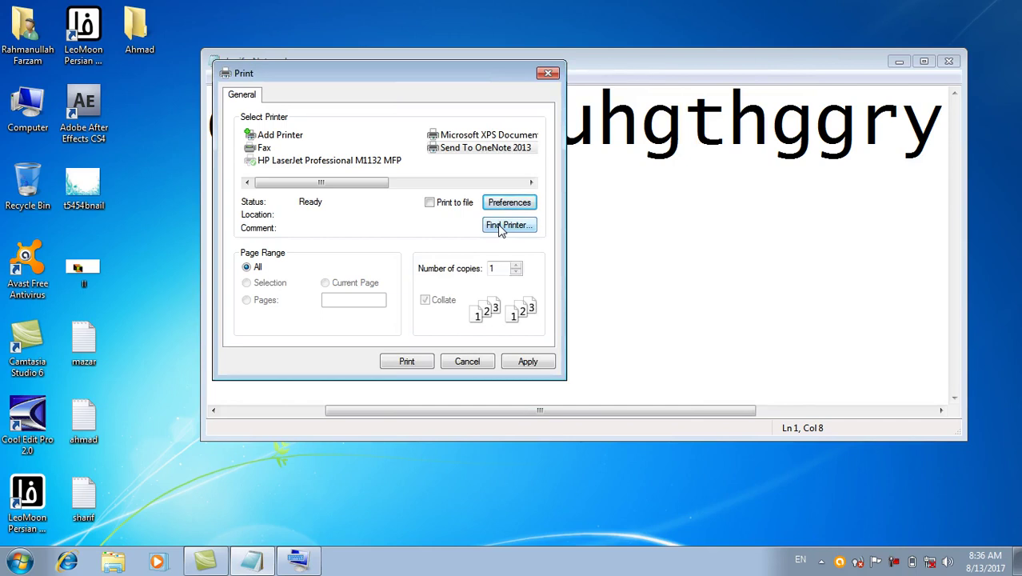
- Browse the network for a printer, and leave the search without choosing one
{"action": "left_click", "coordinate": [500, 226]}
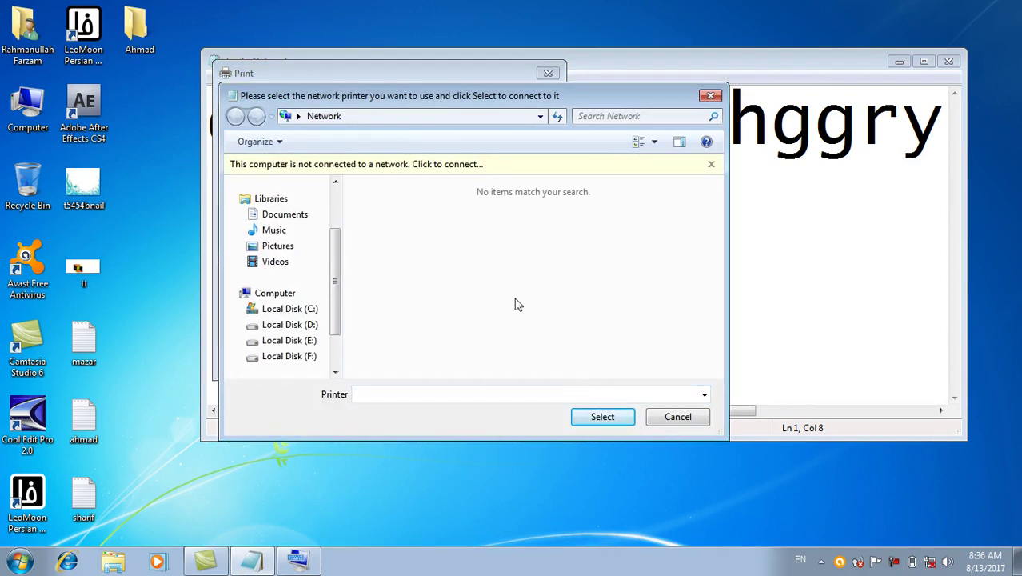
{"action": "left_click", "coordinate": [678, 419]}
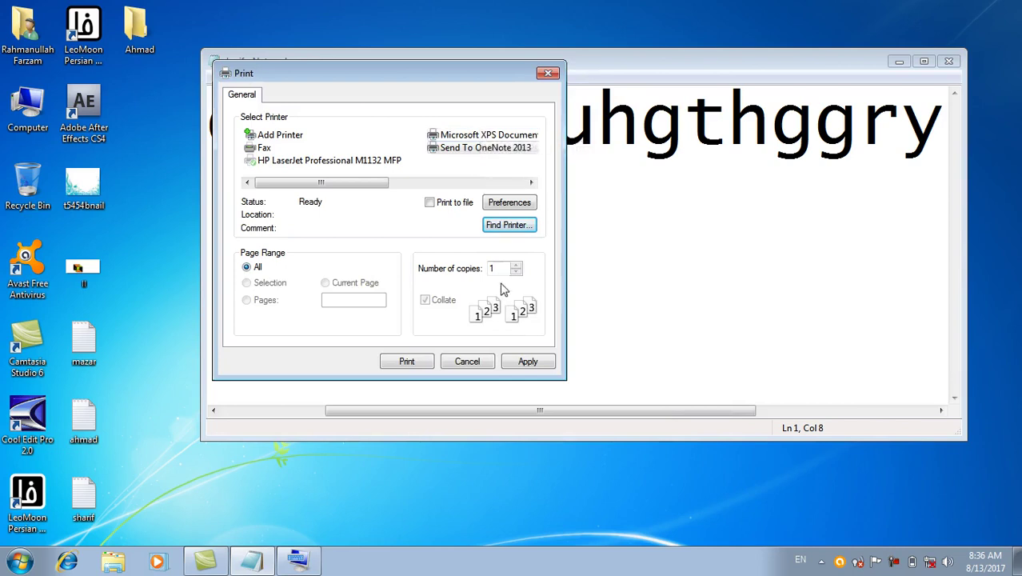
- Set the number of copies to 9, and raise it to 10 for the HP LaserJet Professional M1132 MFP printer
{"action": "left_click_drag", "start_coordinate": [500, 269], "coordinate": [484, 272]}
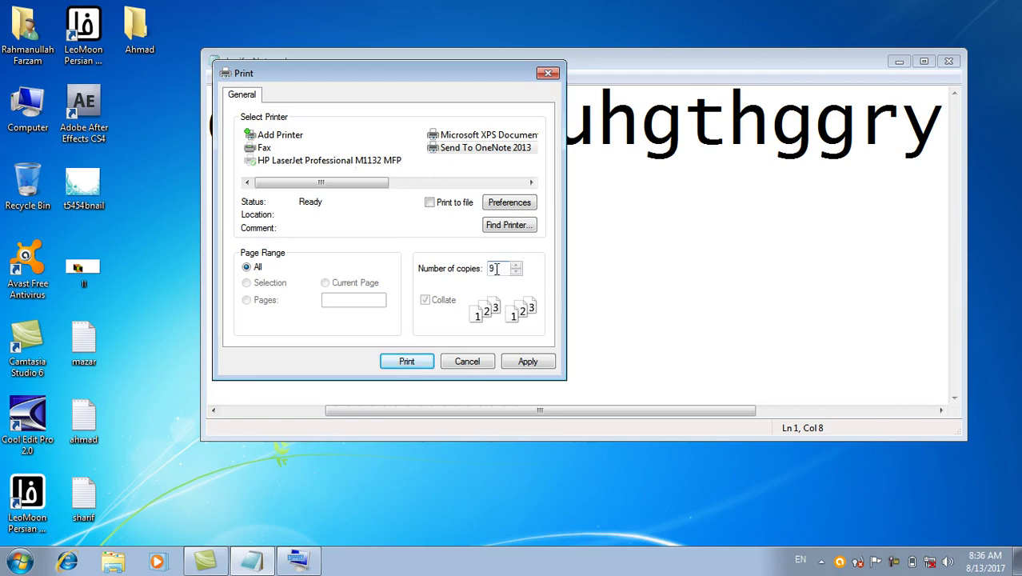
{"action": "left_click", "coordinate": [350, 160]}
{"action": "left_click", "coordinate": [516, 265]}
{"action": "left_click", "coordinate": [516, 272]}
{"action": "left_click", "coordinate": [294, 161]}
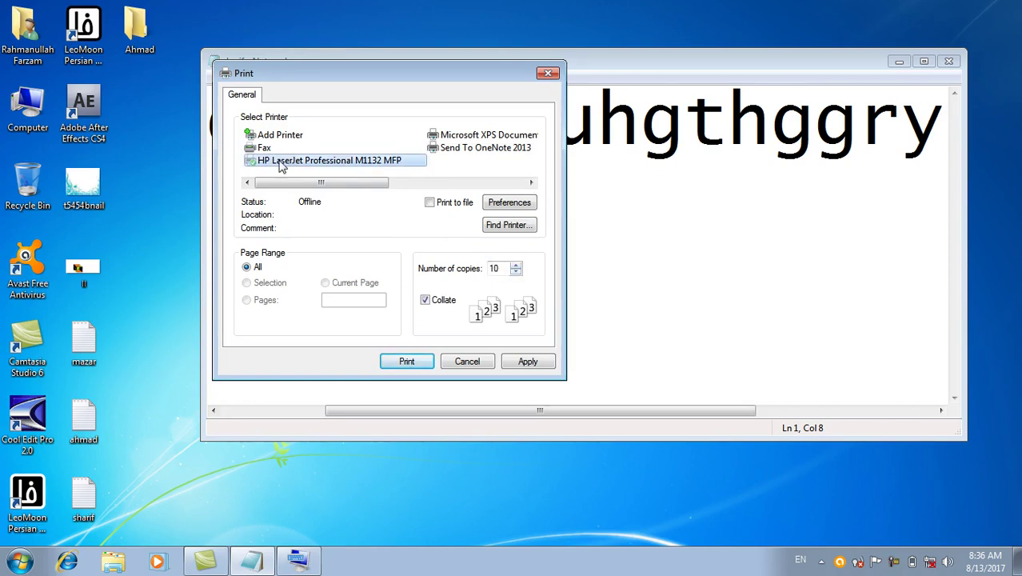
- Choose the Microsoft XPS Document printer, set the number of copies to 9 and apply the print settings
{"action": "left_click", "coordinate": [452, 137]}
{"action": "double_click", "coordinate": [506, 269]}
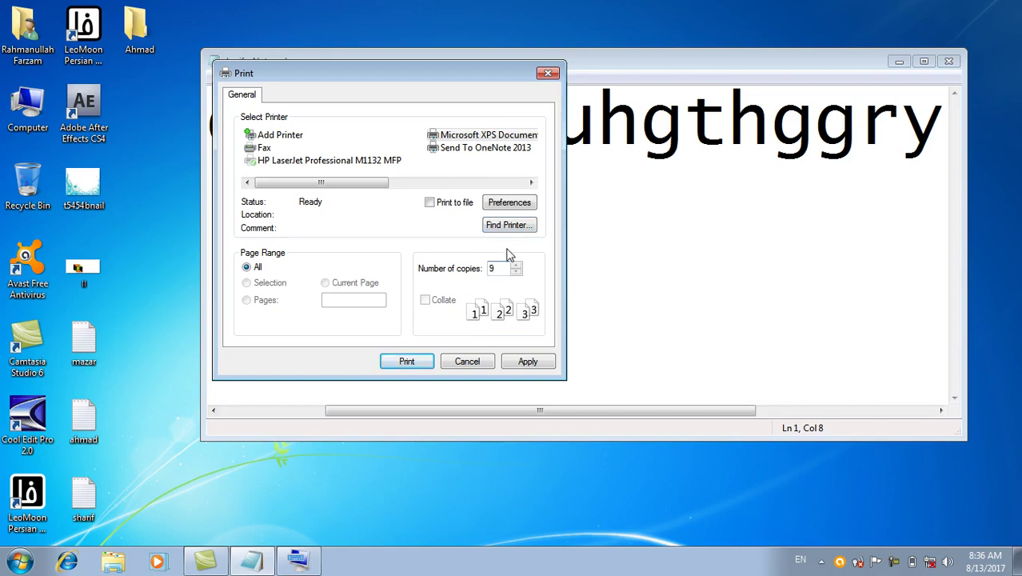
{"action": "left_click", "coordinate": [529, 363]}
{"action": "left_click", "coordinate": [605, 343]}
- Try to print the document to an XPS file without naming it, and cancel saving the file
{"action": "left_click", "coordinate": [404, 362]}
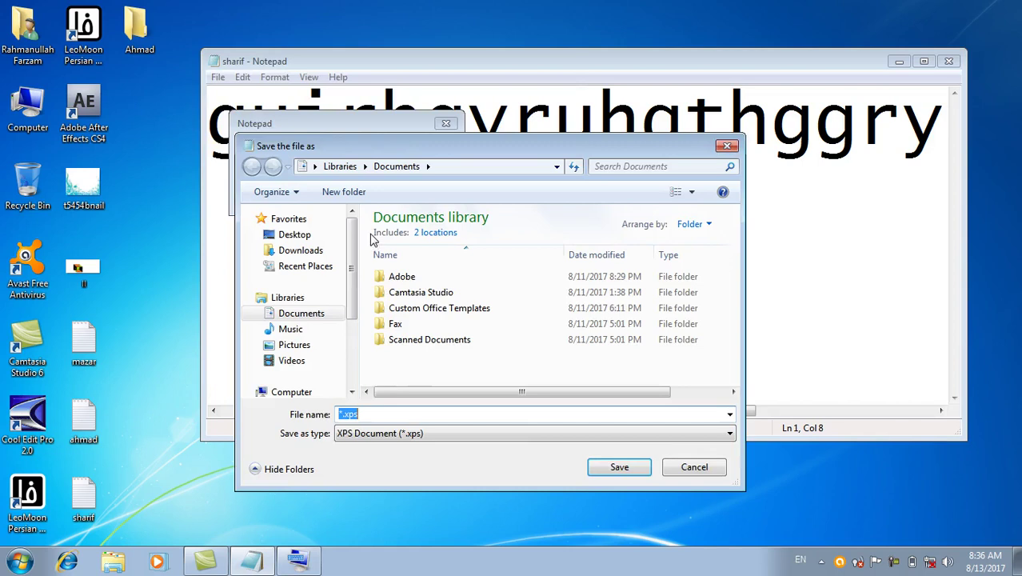
{"action": "left_click", "coordinate": [637, 470]}
{"action": "left_click", "coordinate": [678, 469]}
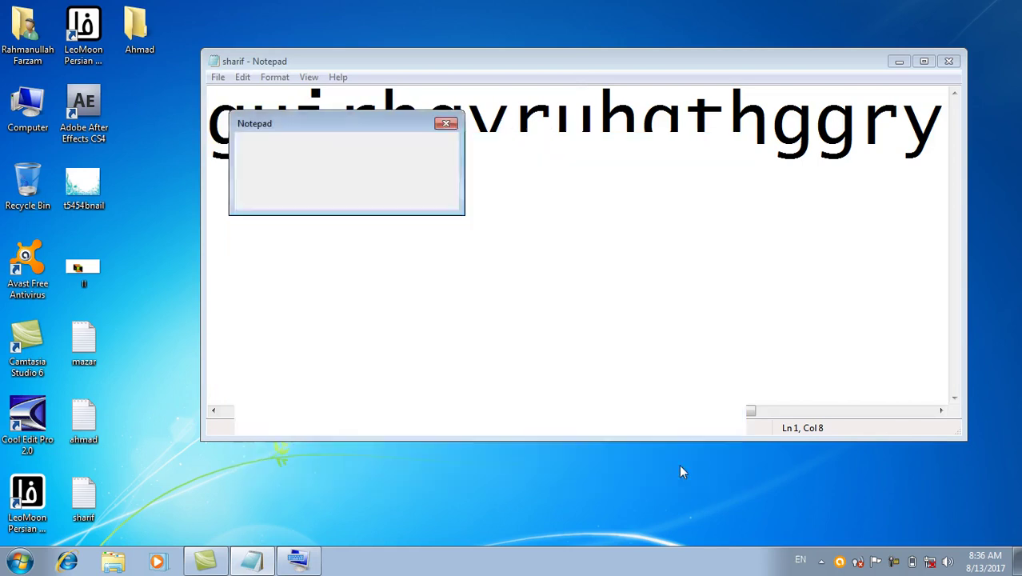
{"action": "left_click", "coordinate": [583, 341]}
- Exit Notepad
{"action": "left_click", "coordinate": [218, 78]}
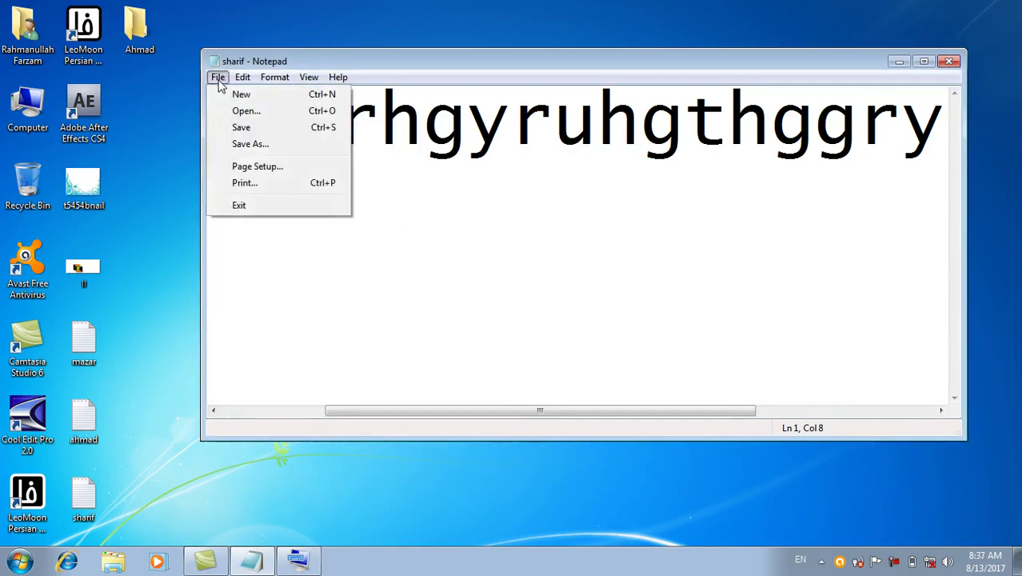
{"action": "left_click", "coordinate": [246, 206]}
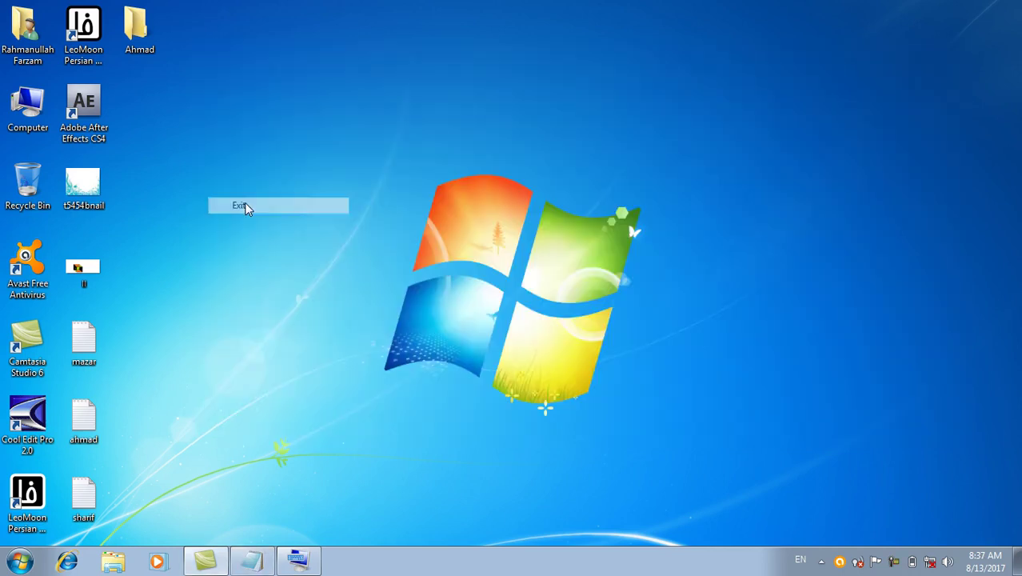
{"action": "left_click_drag", "start_coordinate": [207, 244], "coordinate": [8, 495]}
{"action": "left_click", "coordinate": [144, 490]}
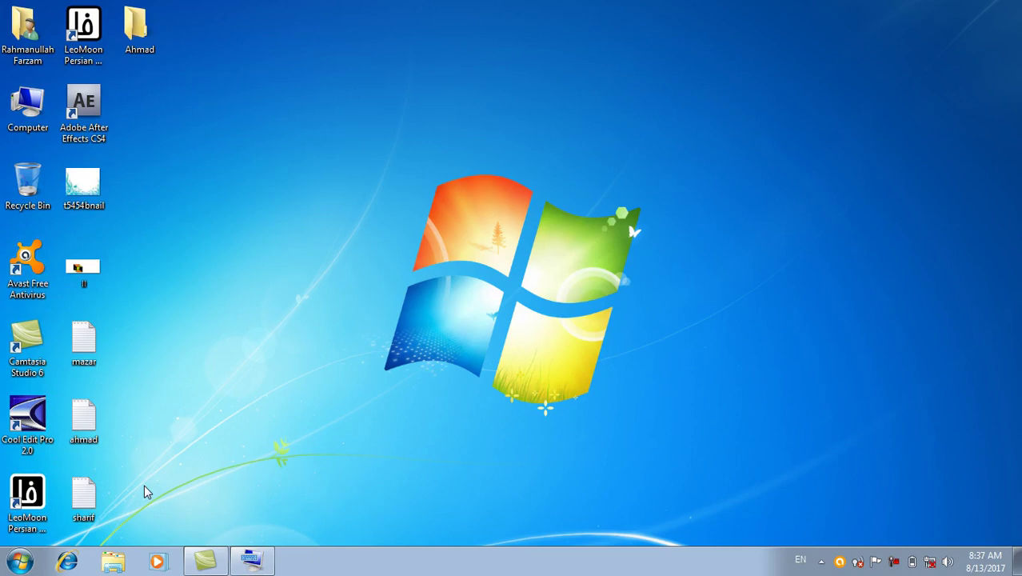